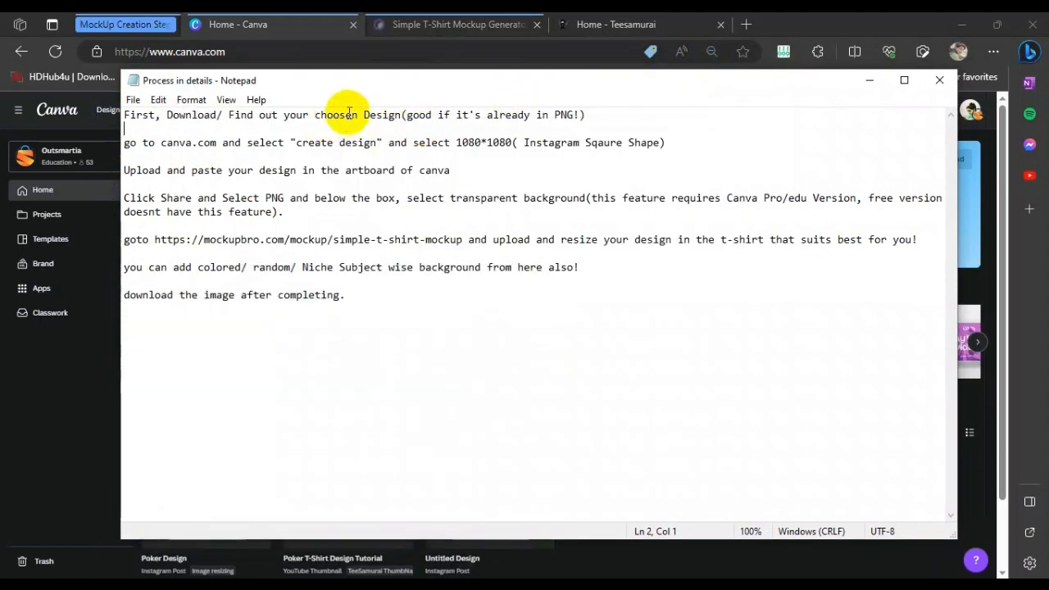
Copy canva.com from the instruction notes and open it in the browser's address bar
drag(125, 143, 231, 141)
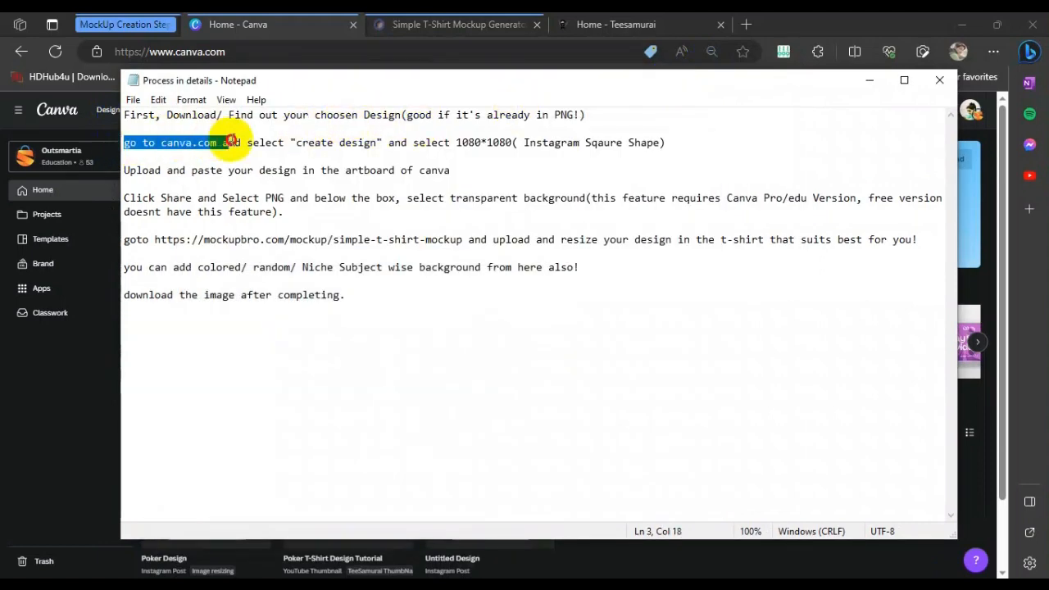
click(212, 161)
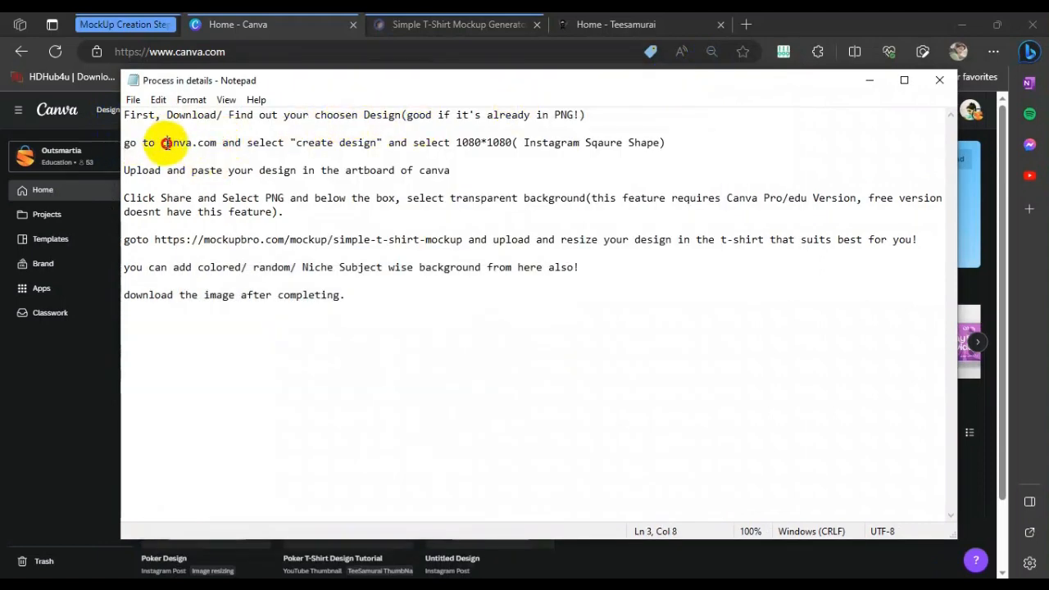
drag(162, 143, 218, 143)
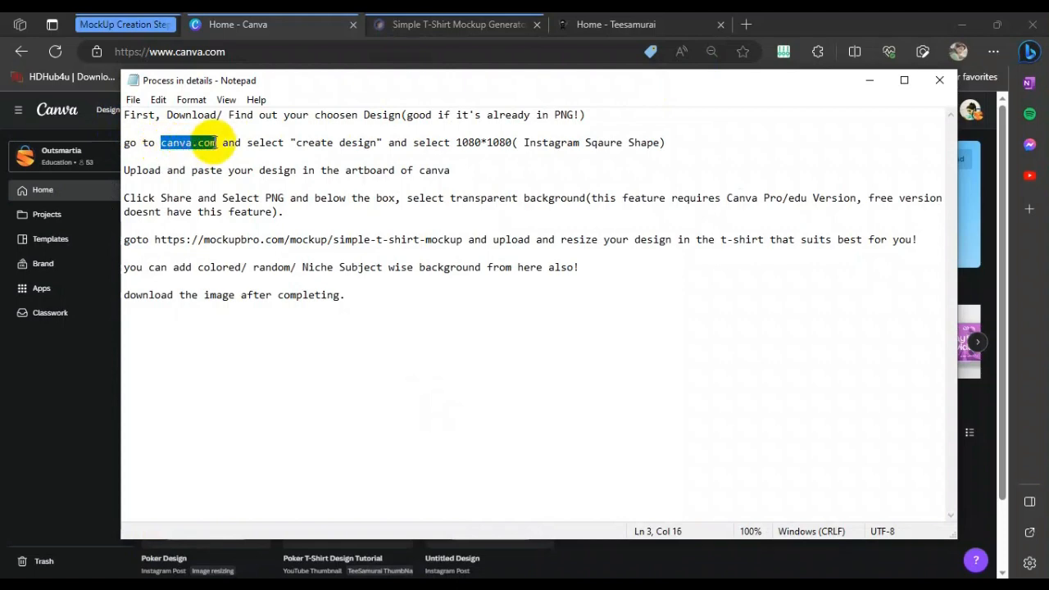
right_click(215, 143)
click(241, 190)
click(404, 51)
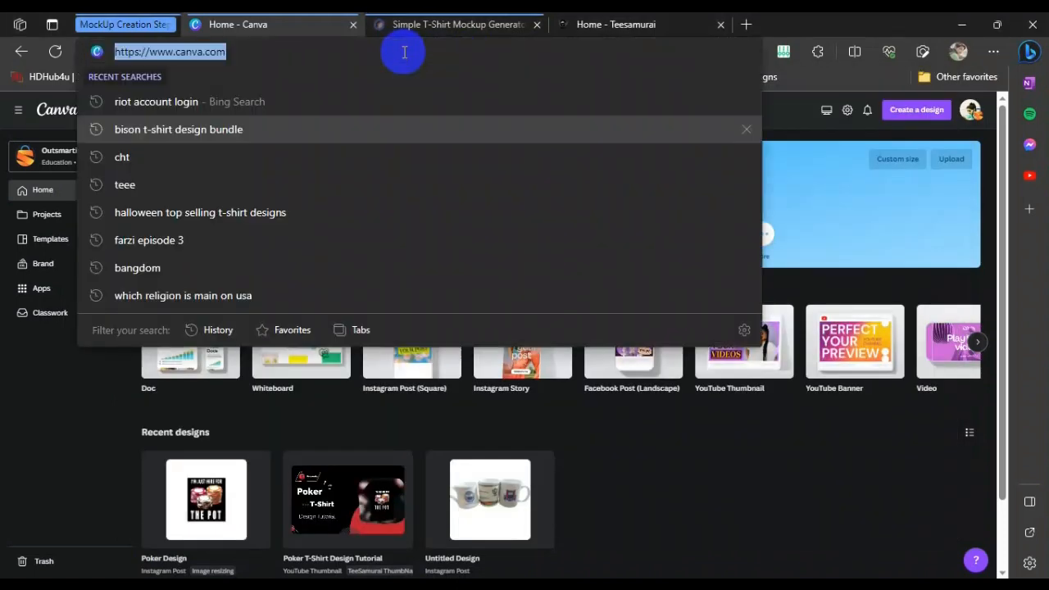
right_click(404, 52)
click(475, 248)
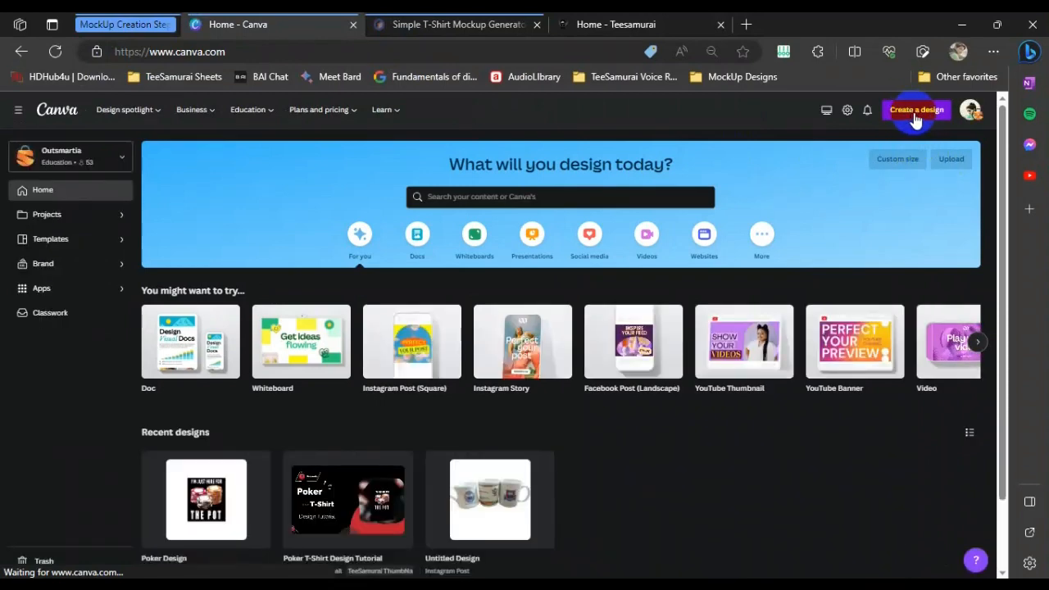
Create a new Instagram Post (Square) design at 1080 × 1080 px
click(356, 587)
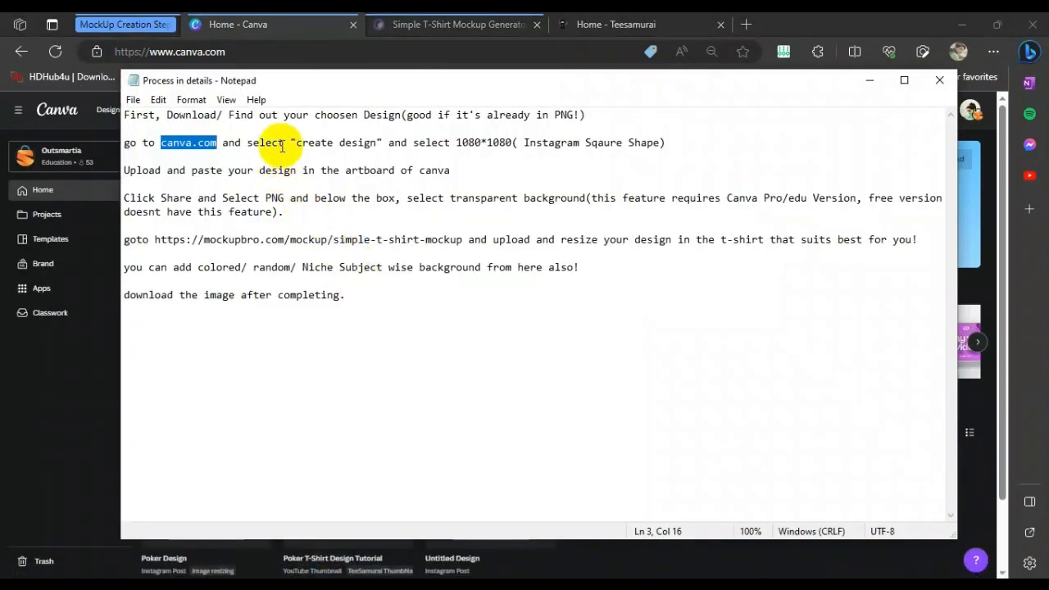
drag(294, 143, 358, 143)
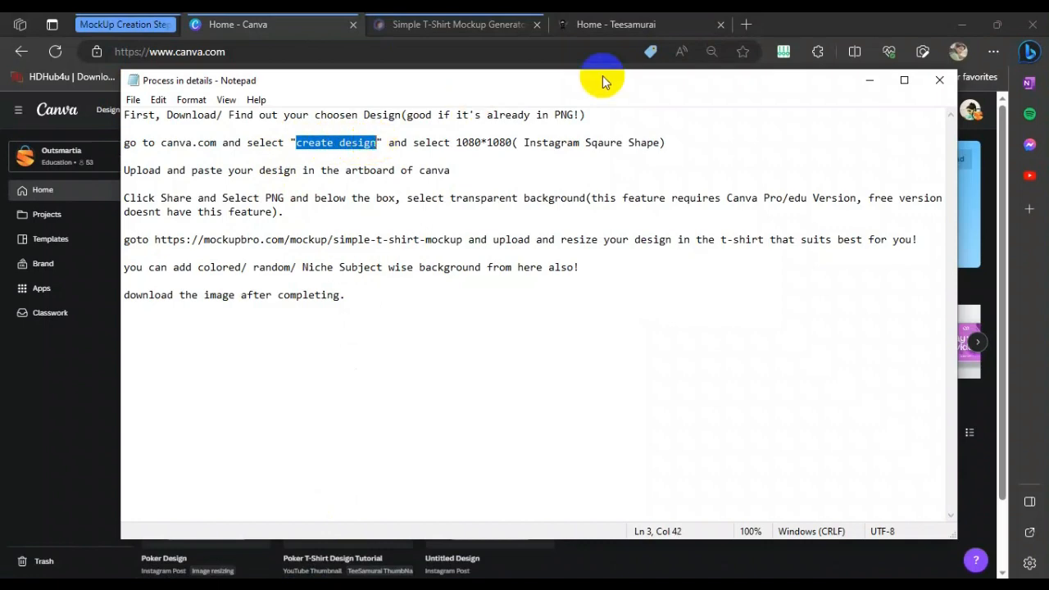
drag(616, 86, 534, 87)
click(916, 109)
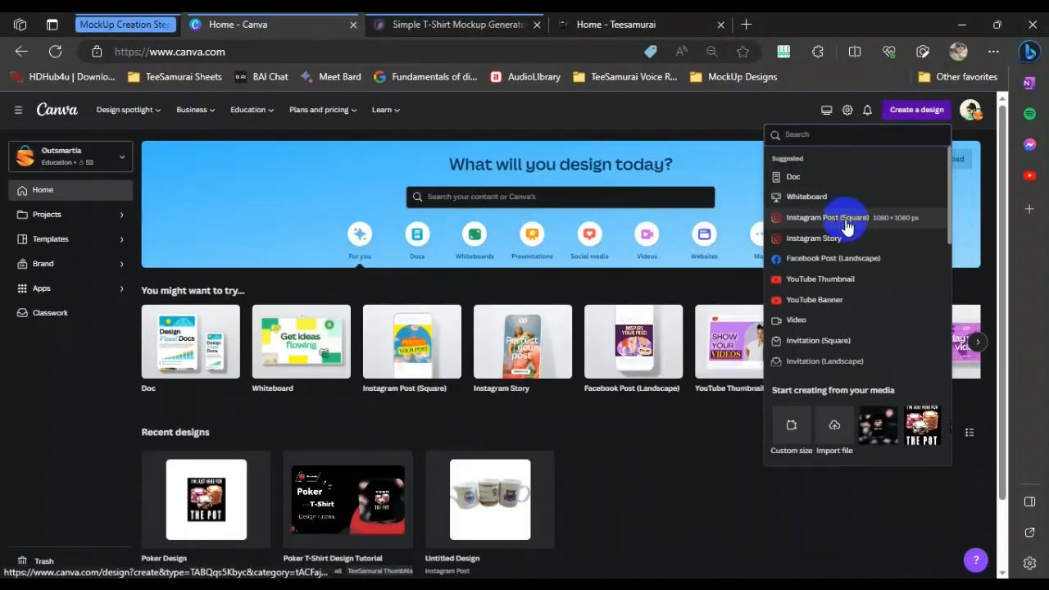
click(854, 221)
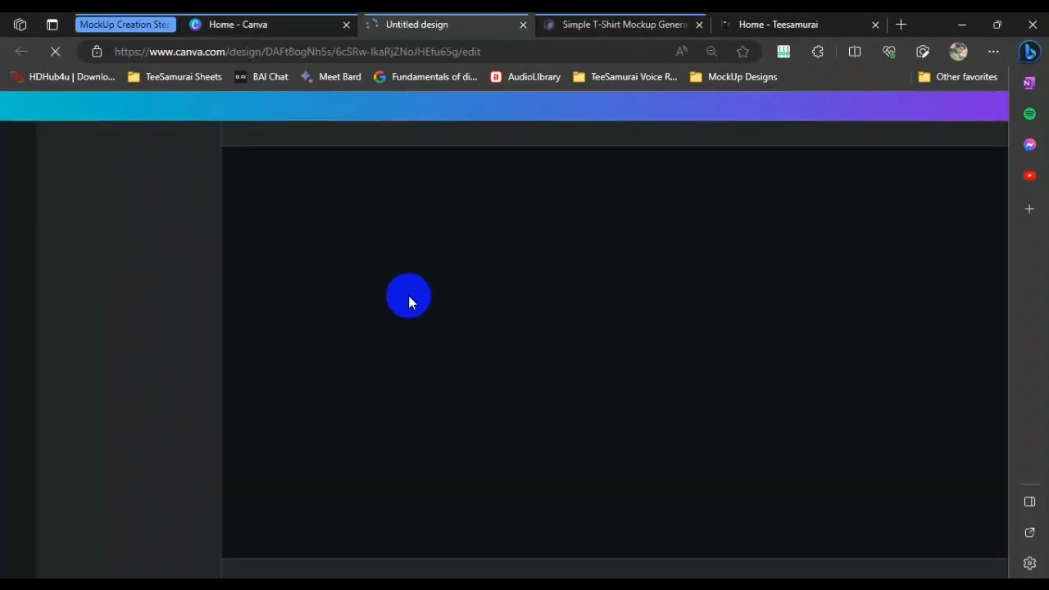
Upload the 'limited navy - teesamurai.net' design image and place it on the artboard
click(272, 572)
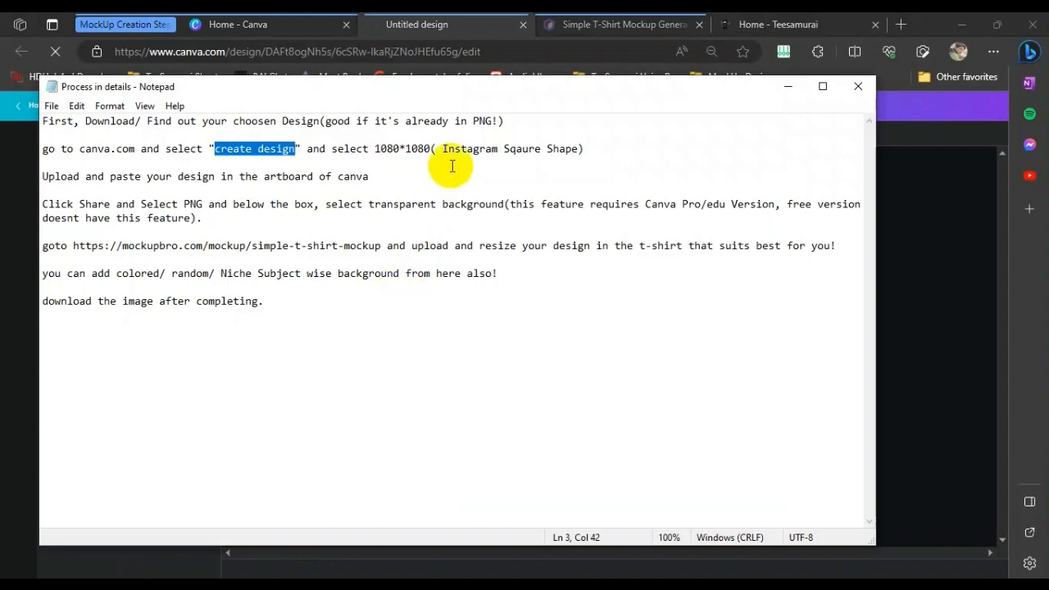
drag(335, 148, 585, 149)
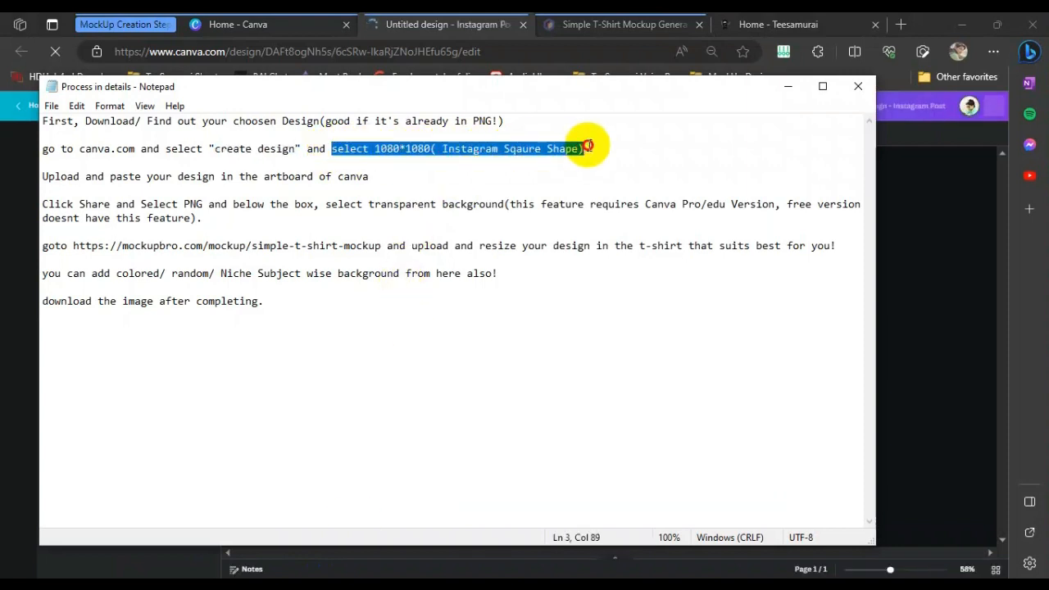
click(590, 162)
drag(42, 177, 378, 176)
click(789, 92)
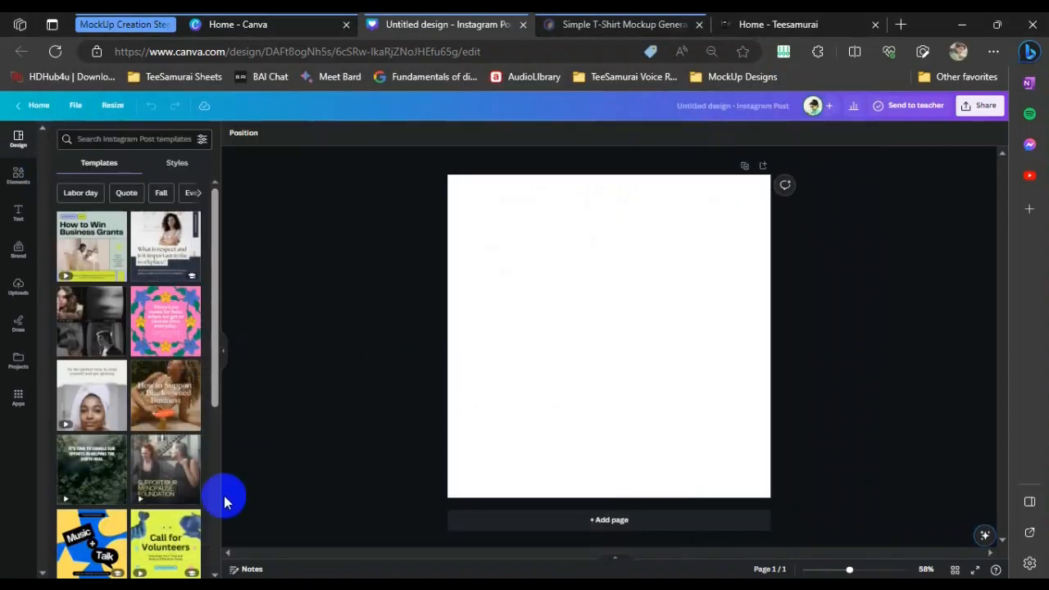
click(158, 582)
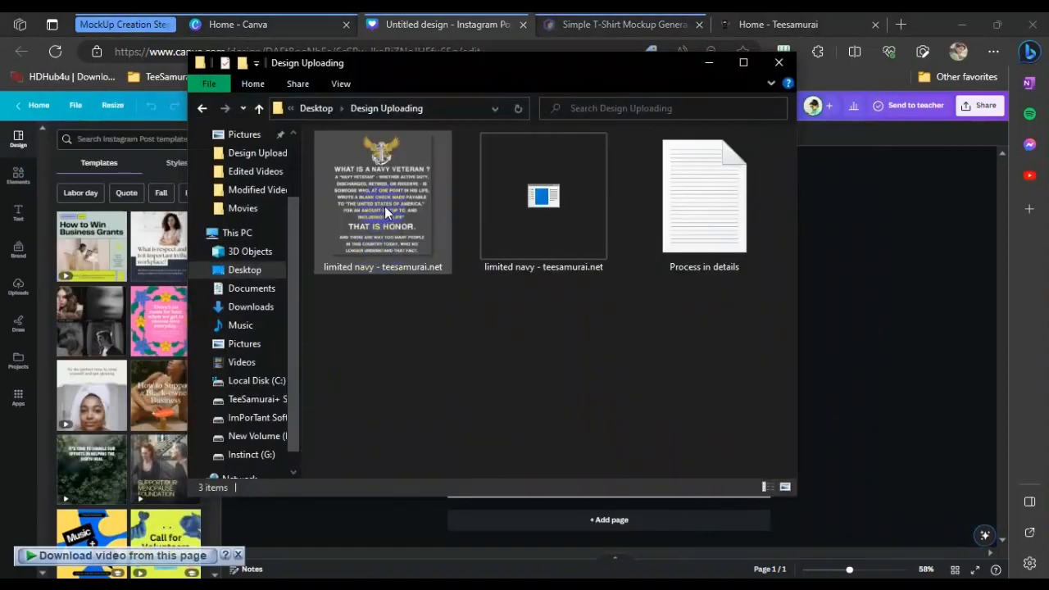
drag(384, 206, 165, 257)
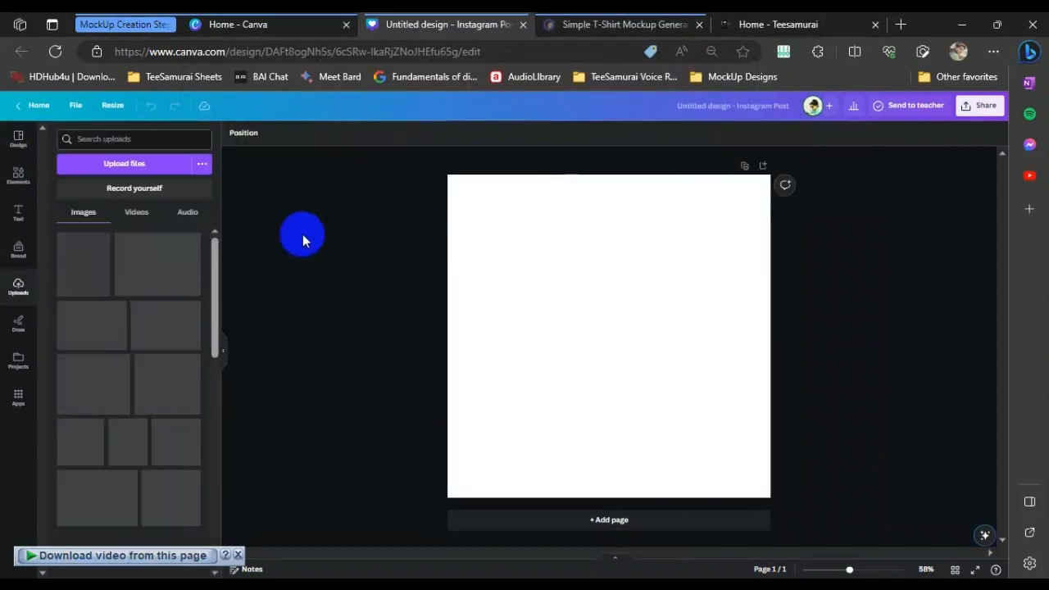
click(97, 279)
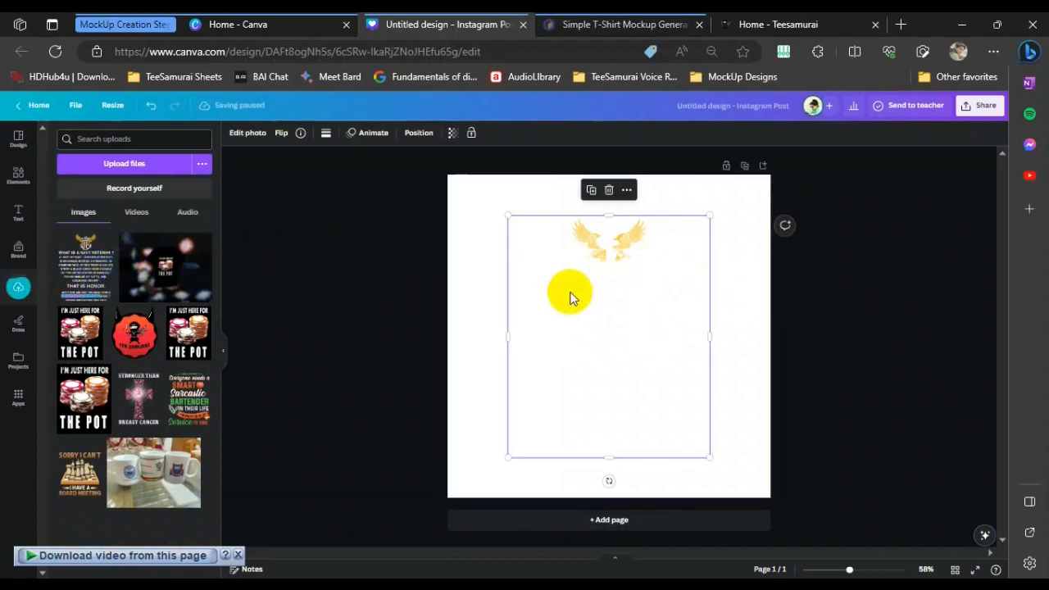
Set the page background colour to black
click(328, 194)
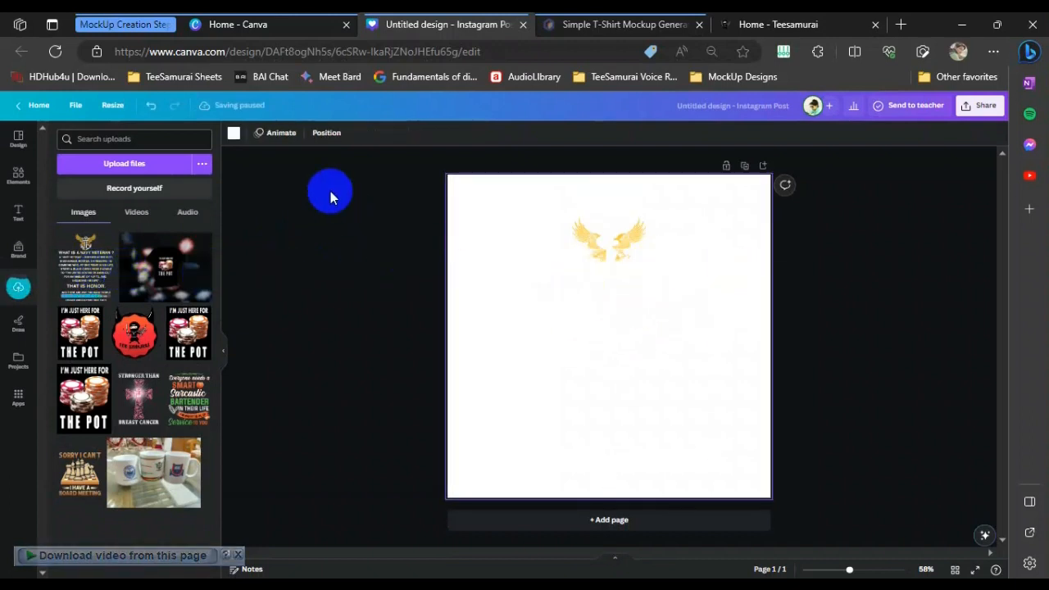
click(234, 132)
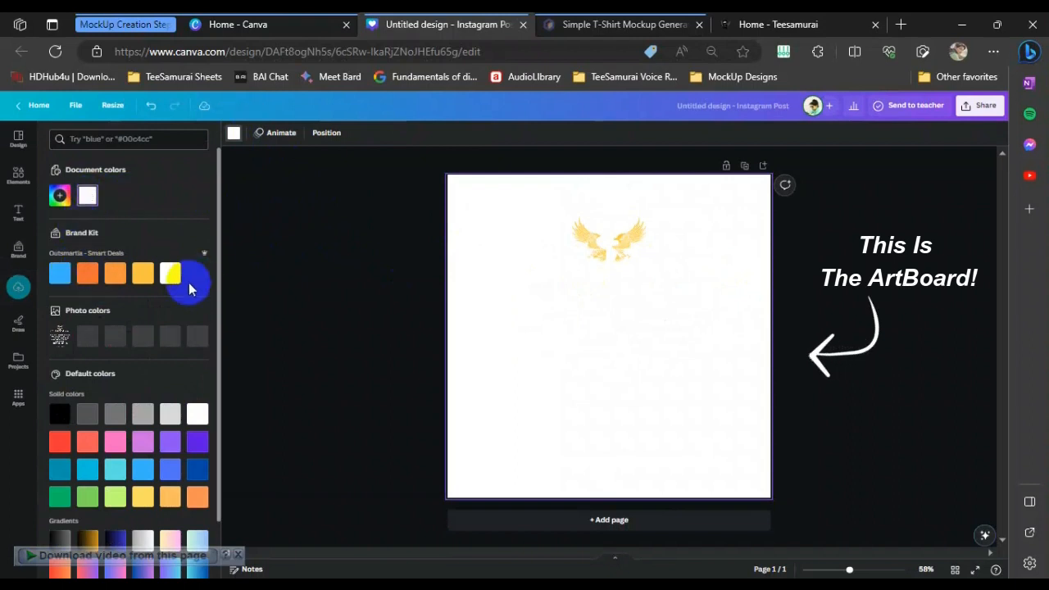
click(59, 414)
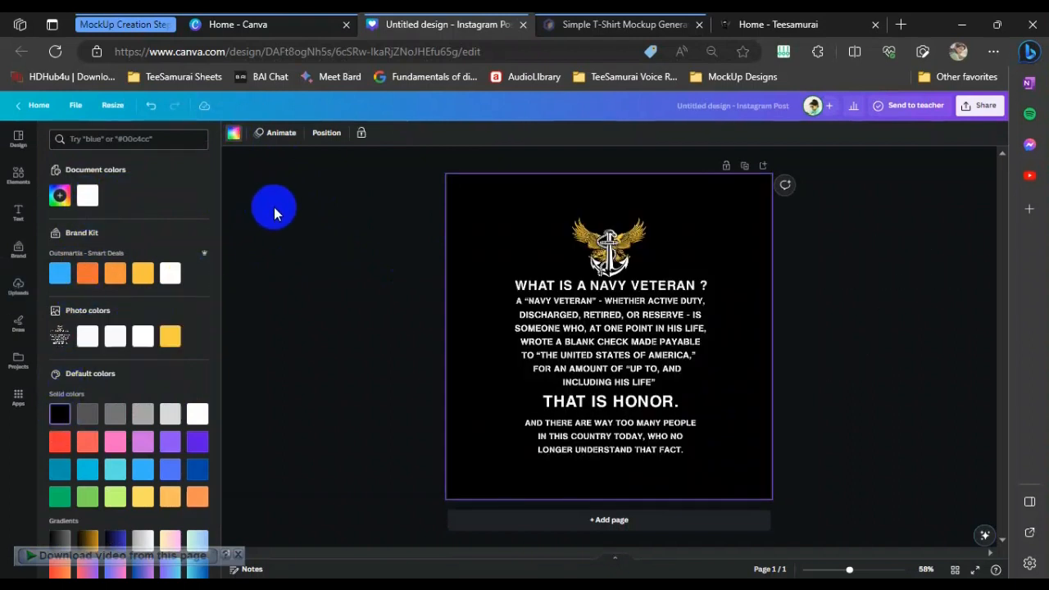
click(299, 211)
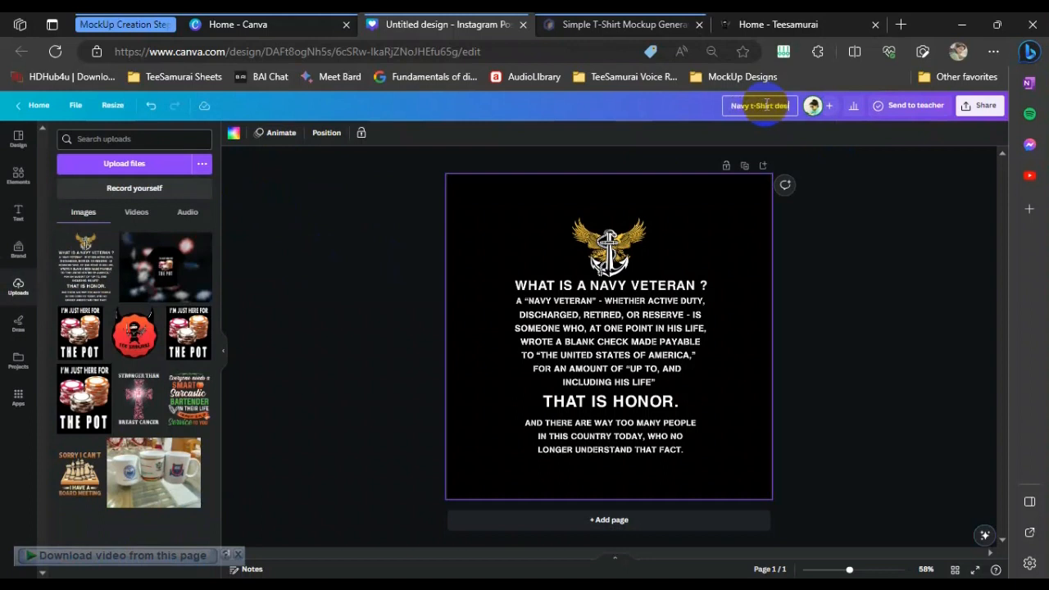
Open the design's share options and review the export instructions in the notes
click(967, 215)
click(983, 107)
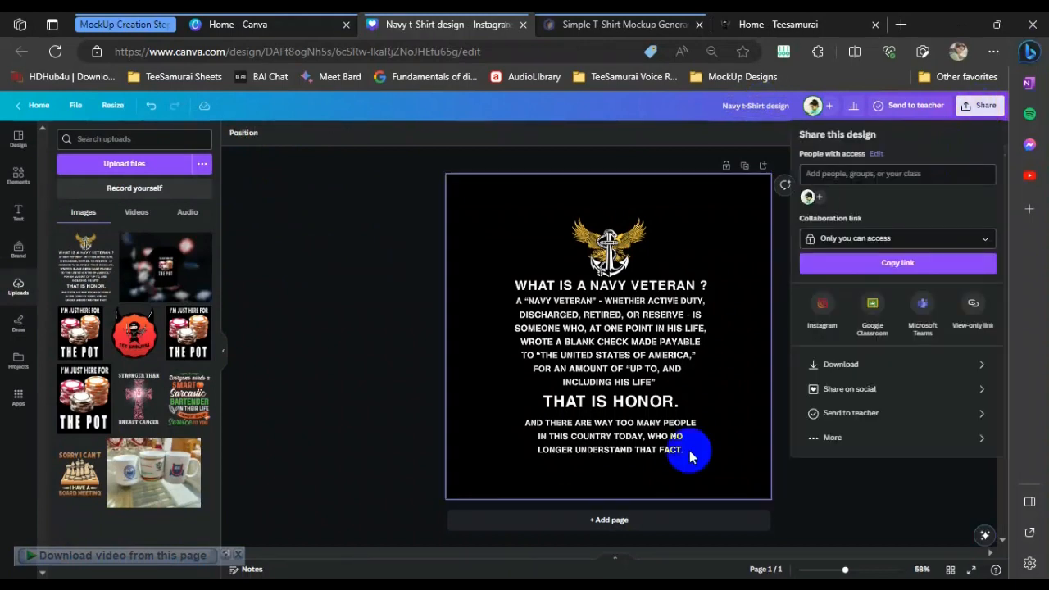
click(421, 585)
click(123, 204)
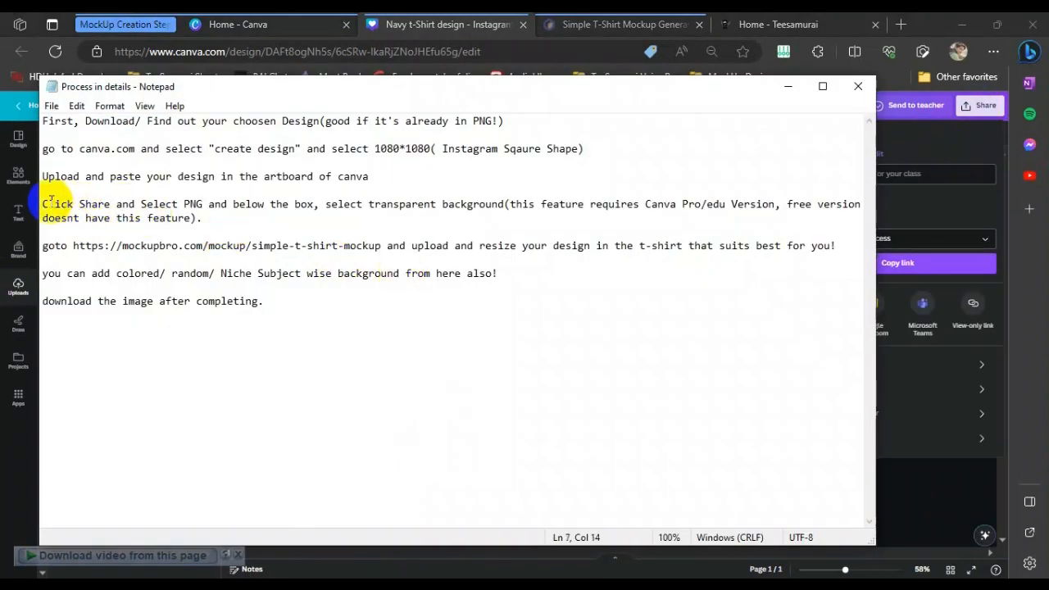
drag(43, 204, 100, 205)
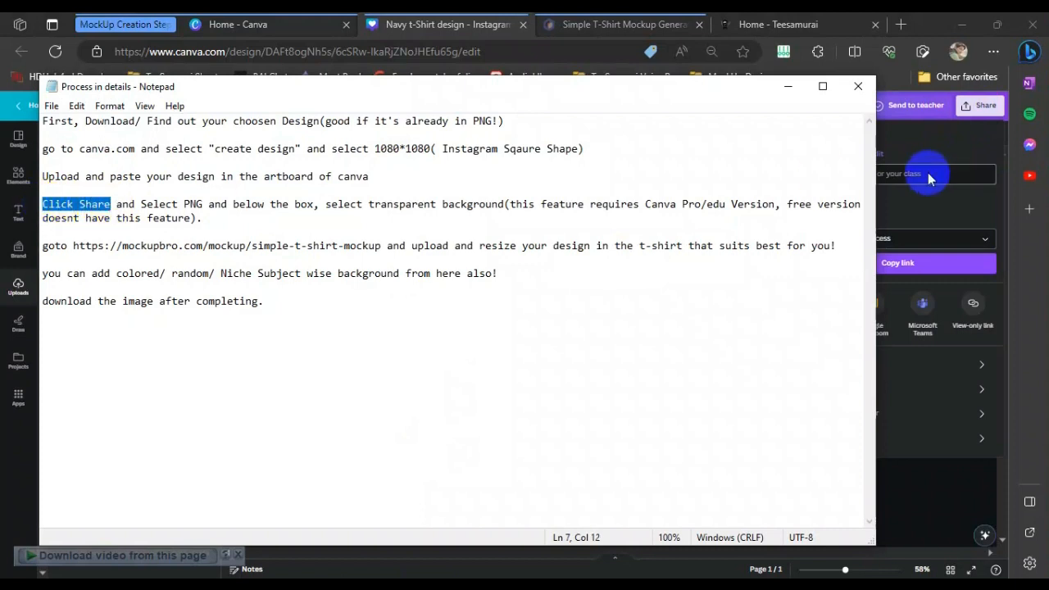
drag(141, 205, 502, 206)
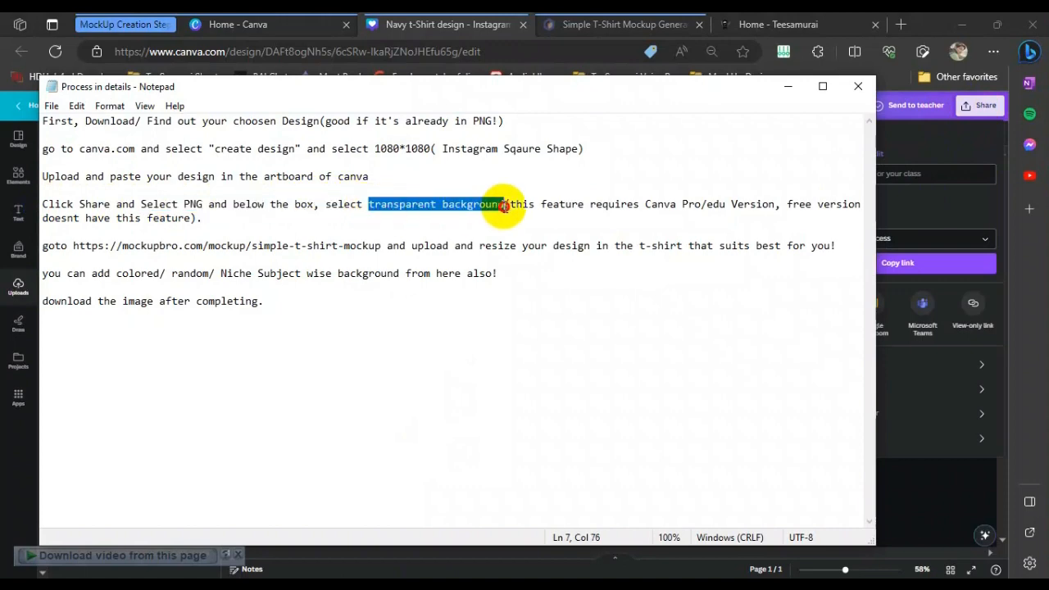
click(789, 89)
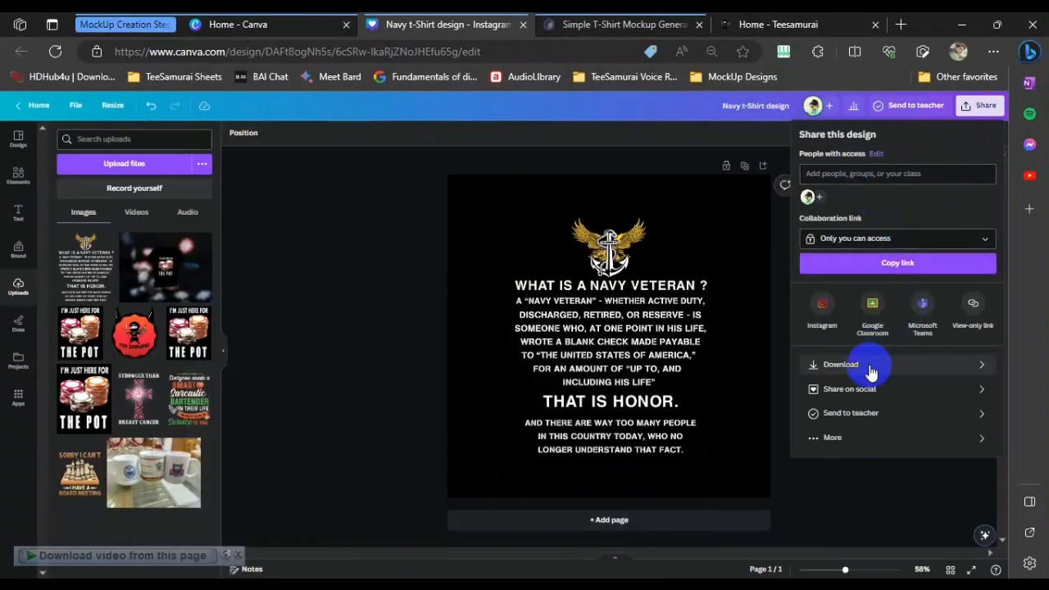
Download the design as a PNG file
click(871, 369)
click(873, 177)
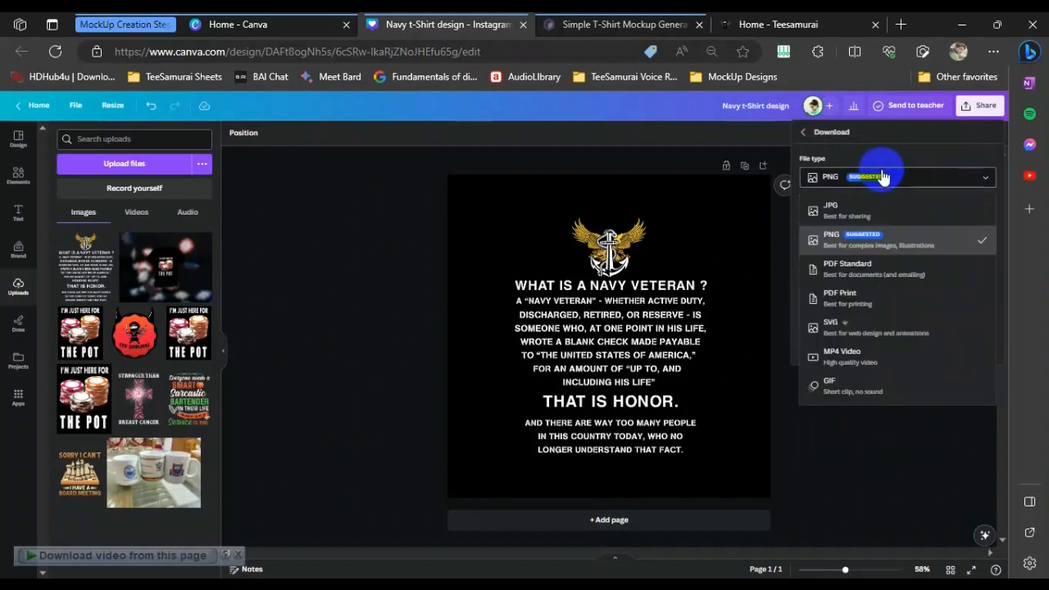
click(880, 244)
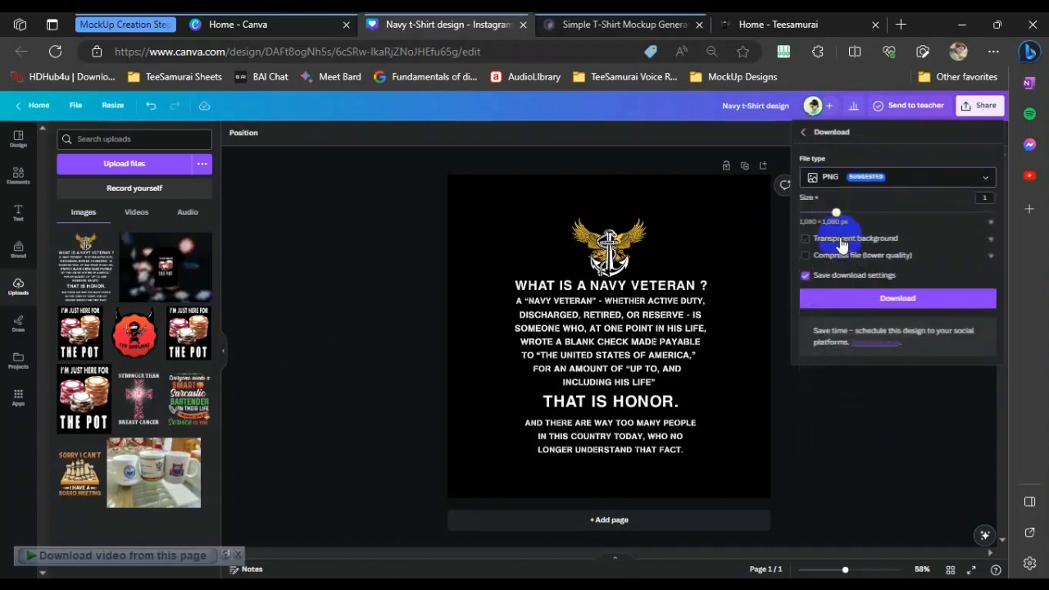
key(alt+Tab)
click(468, 205)
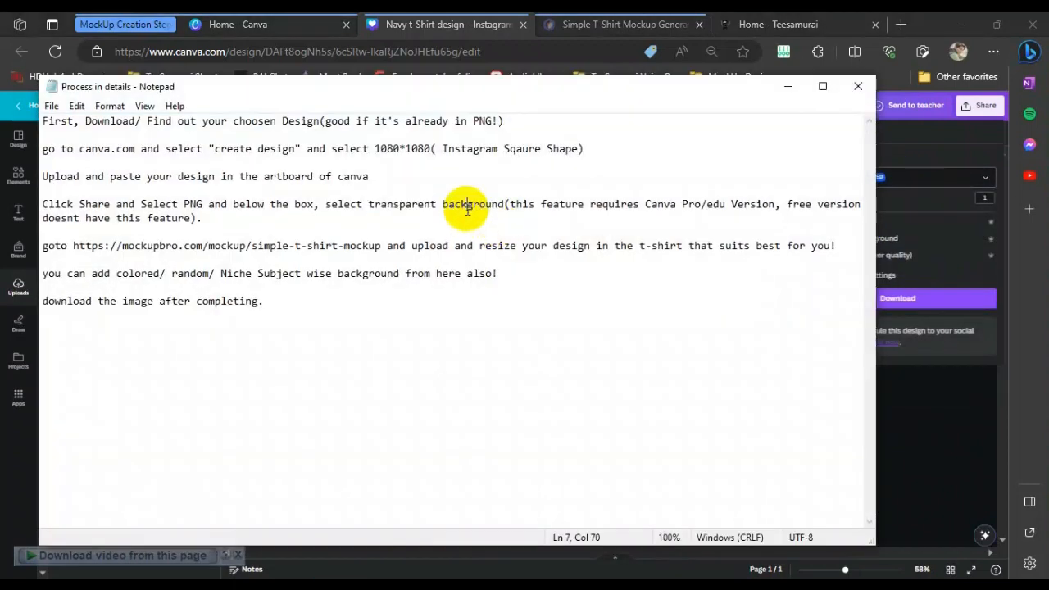
click(789, 86)
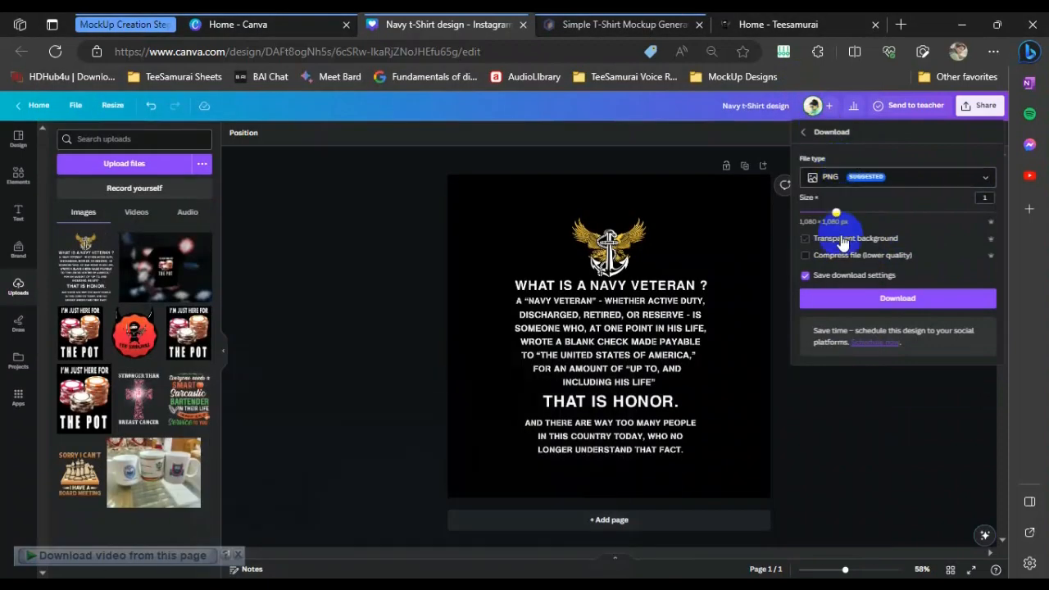
click(897, 297)
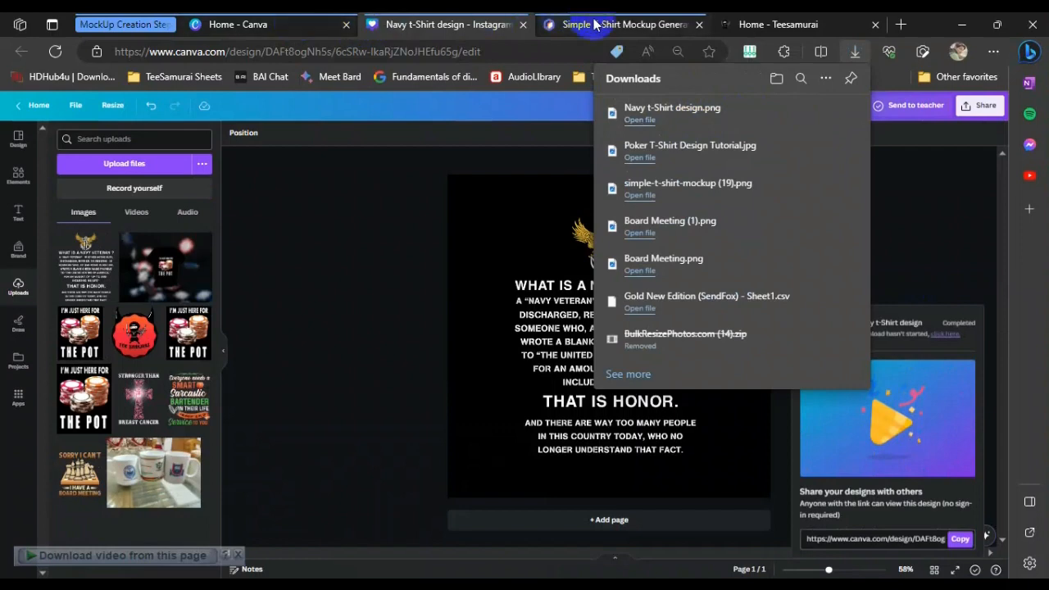
click(192, 584)
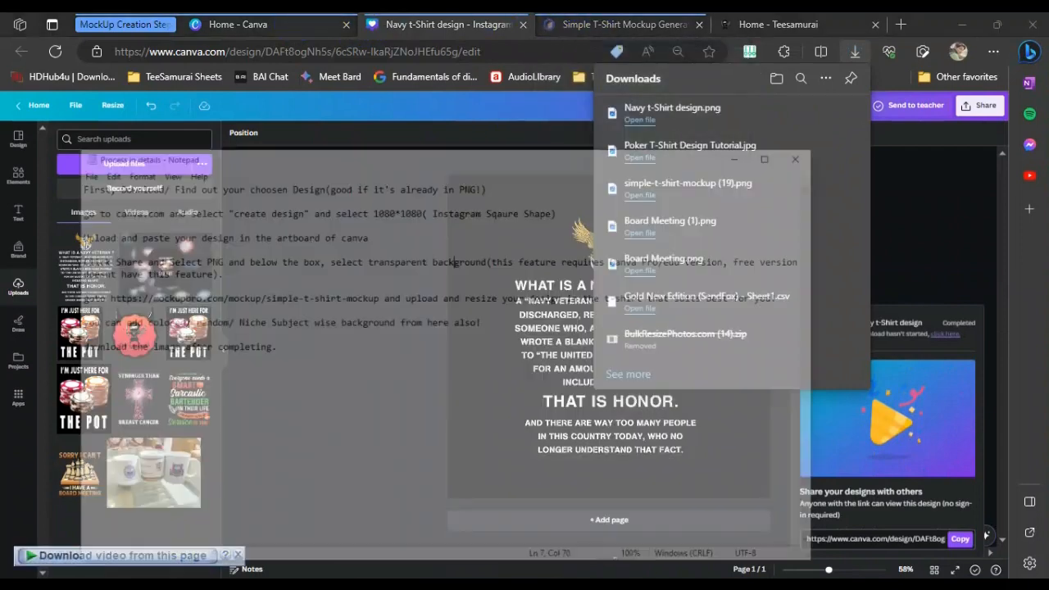
click(214, 204)
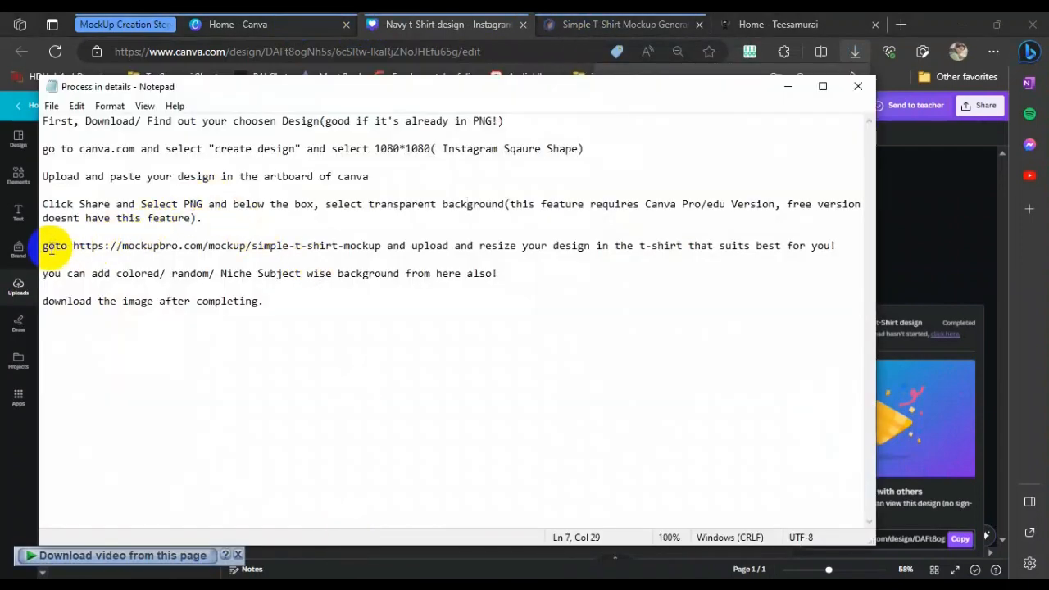
drag(45, 245, 433, 243)
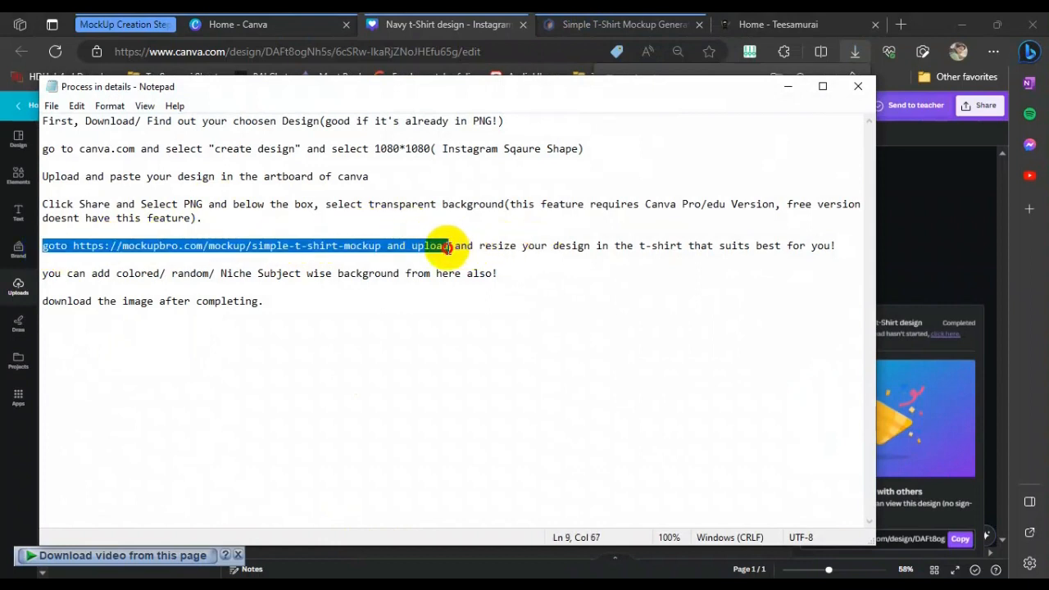
click(227, 246)
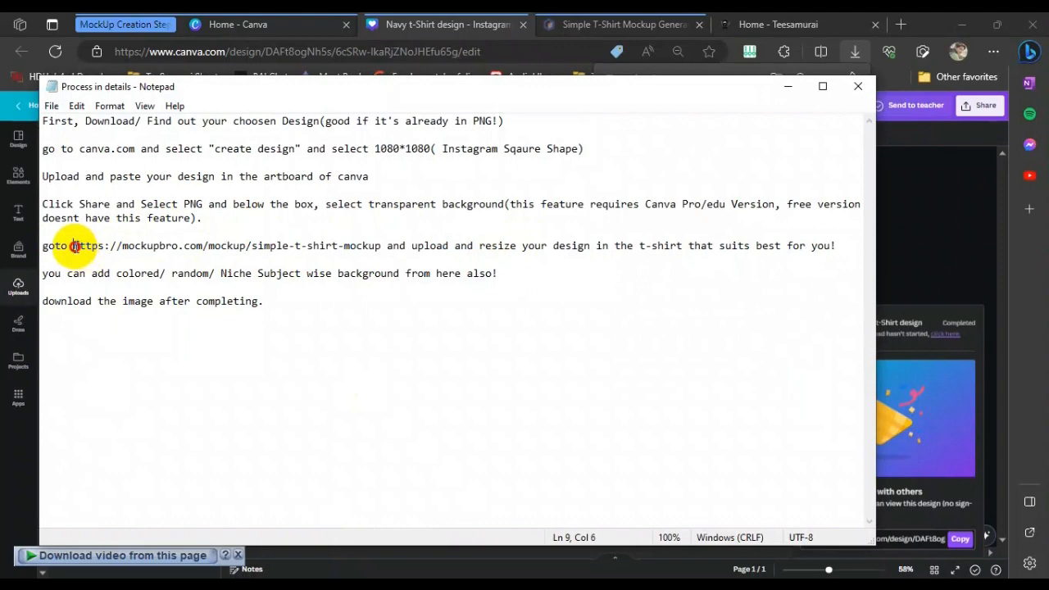
drag(74, 246, 378, 246)
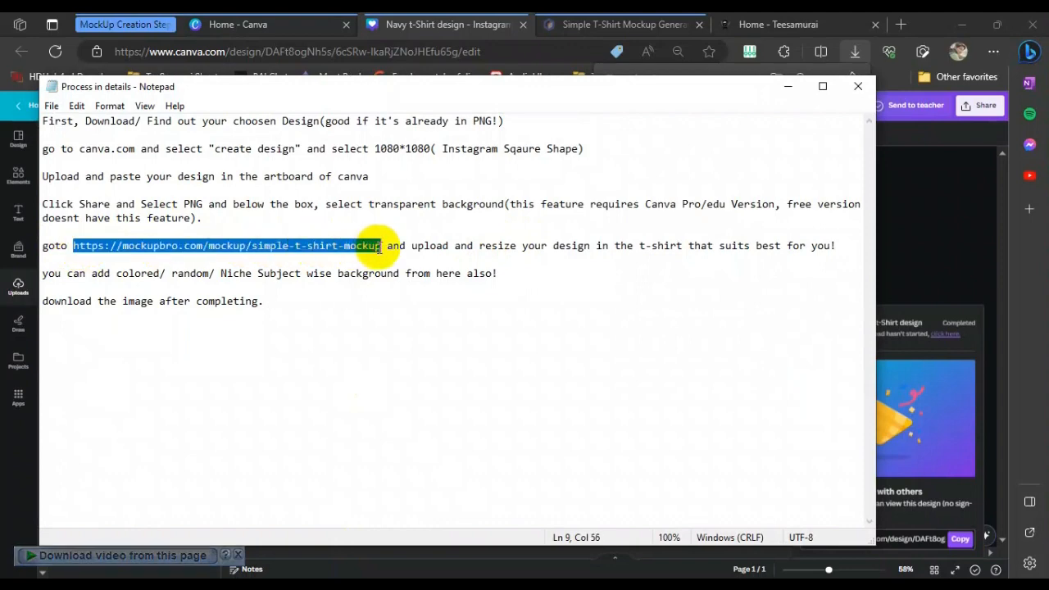
right_click(365, 253)
click(403, 302)
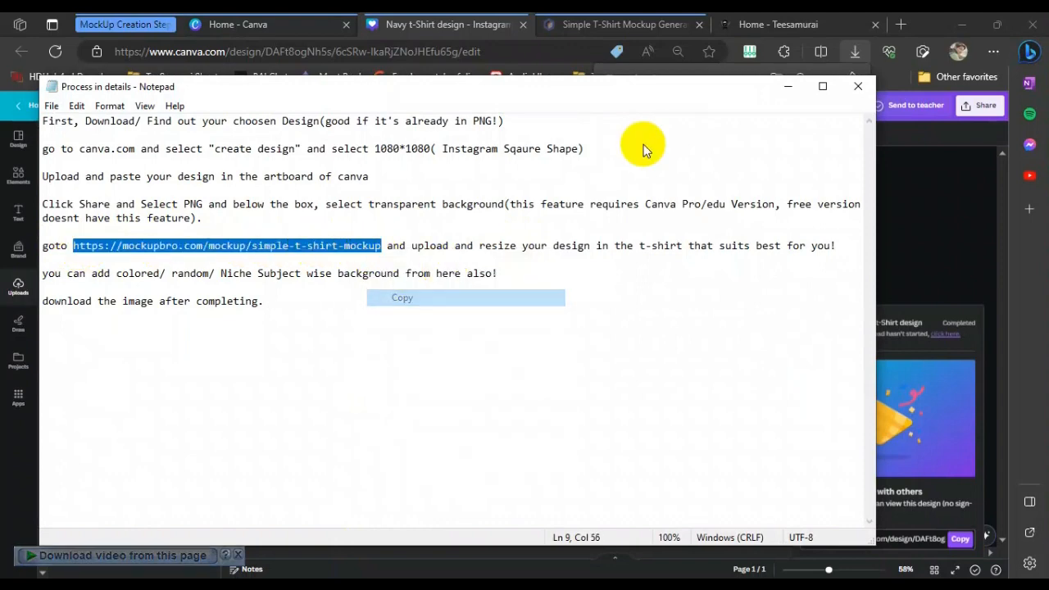
Open the mockupbro simple T-shirt mockup page by pasting the copied link into the address bar
click(787, 86)
click(638, 24)
right_click(541, 52)
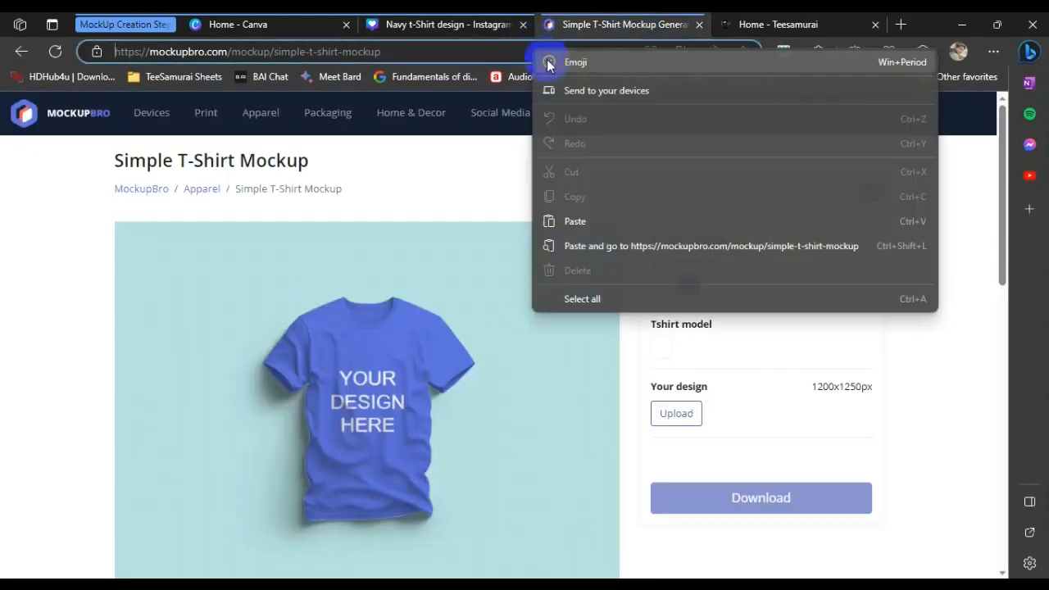
click(593, 231)
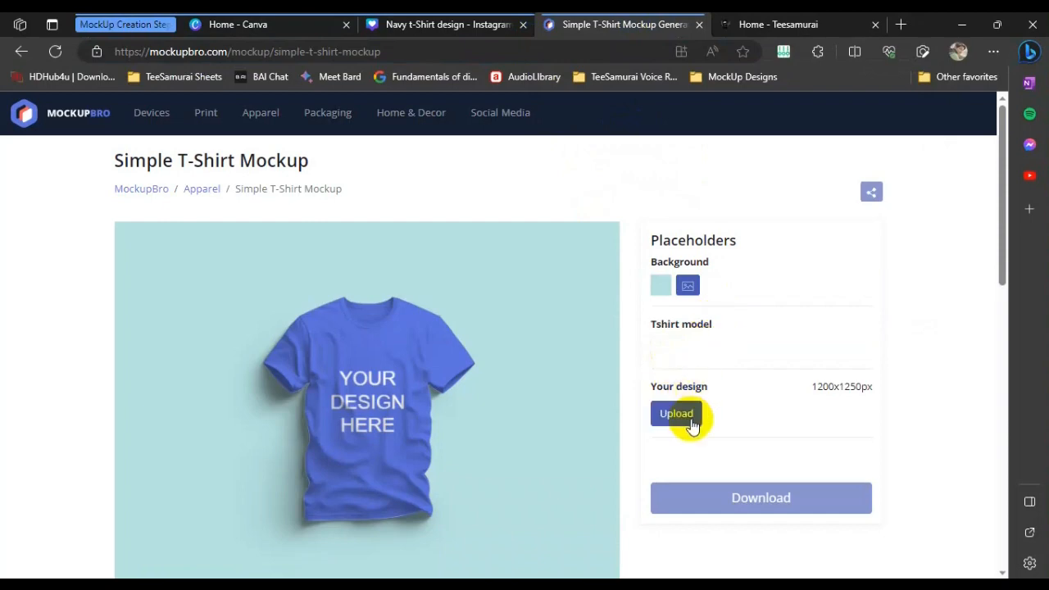
Upload the Navy t-Shirt design file as the mockup's design
click(324, 583)
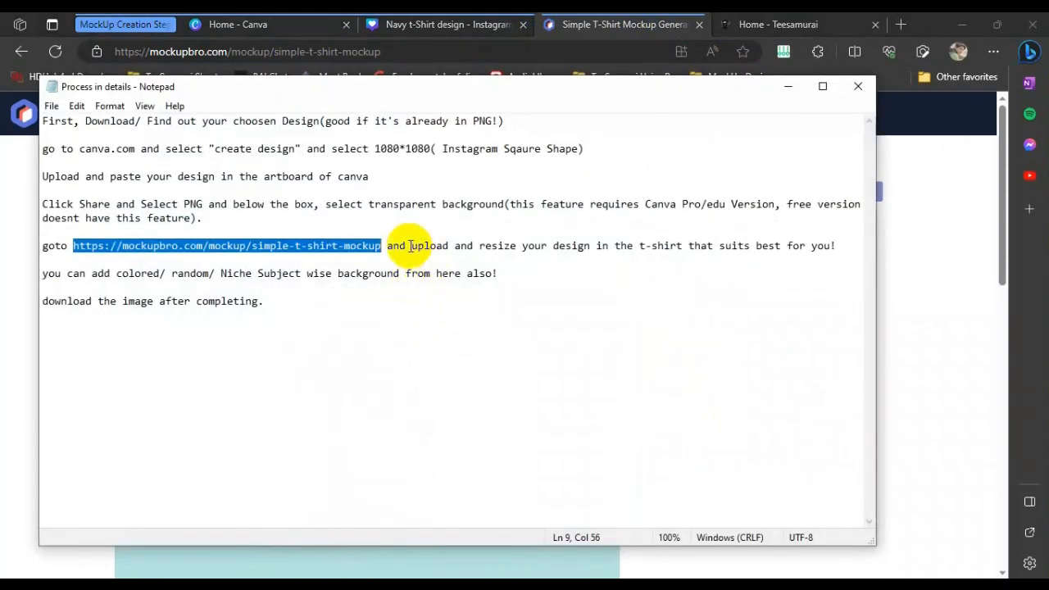
drag(411, 245, 449, 247)
click(789, 87)
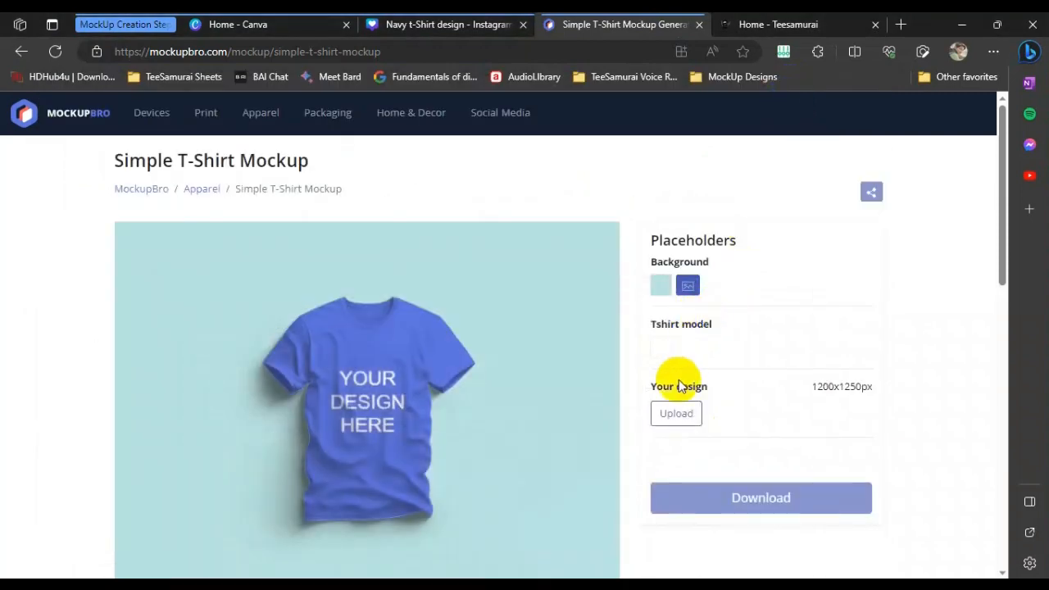
click(676, 414)
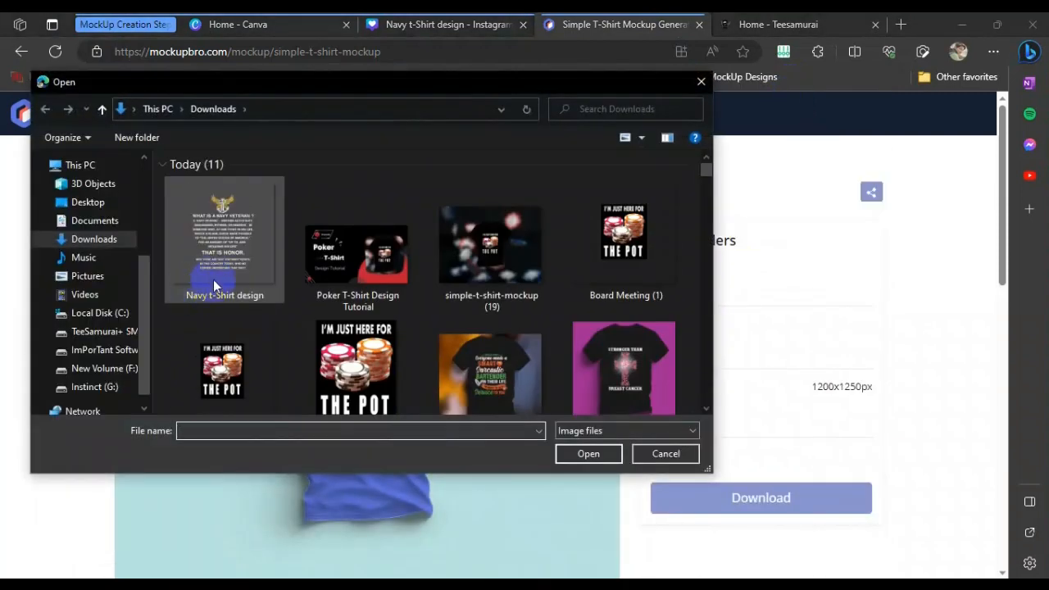
double_click(222, 265)
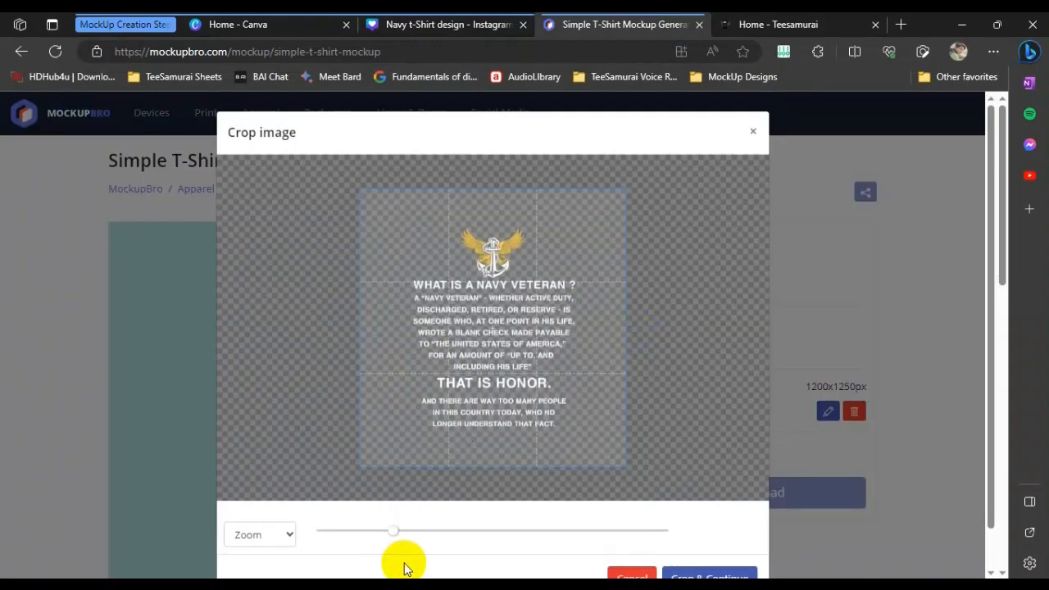
Zoom the design out slightly, shift it upward in the crop frame, and apply the crop
key(alt+Tab)
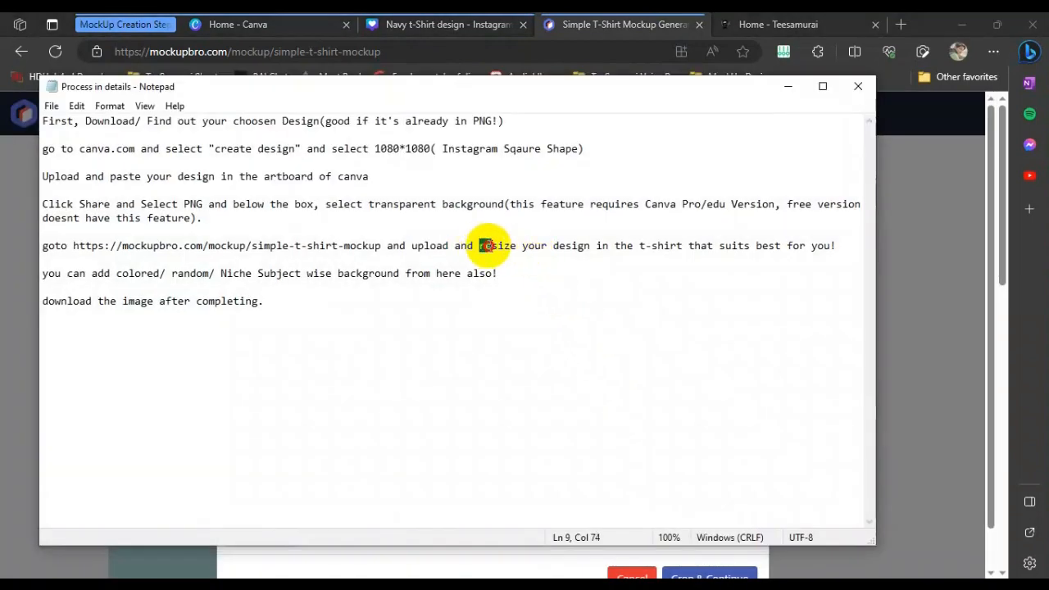
drag(487, 246, 836, 246)
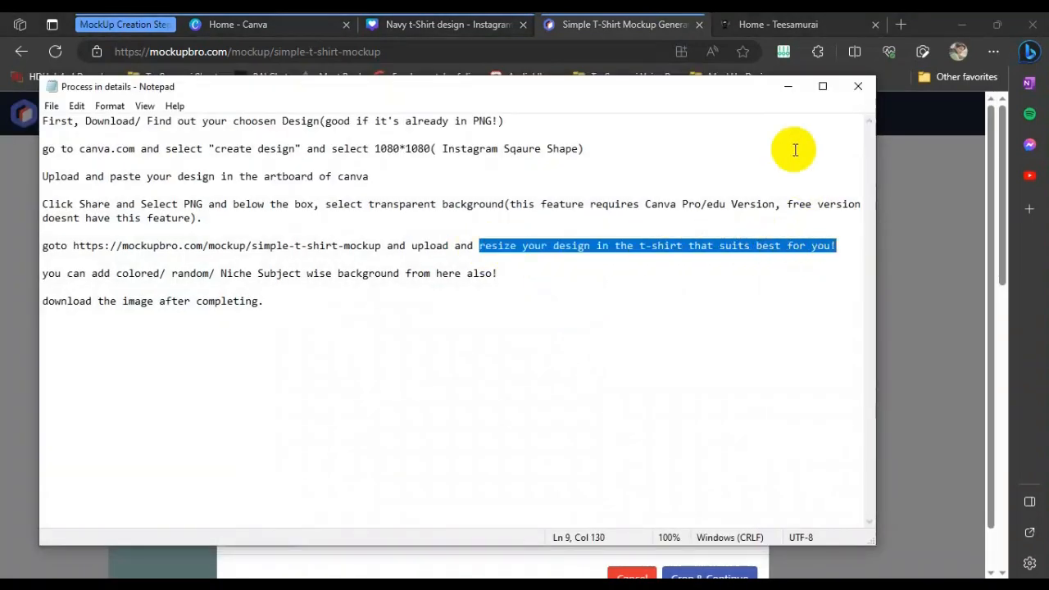
click(787, 87)
drag(395, 541, 385, 538)
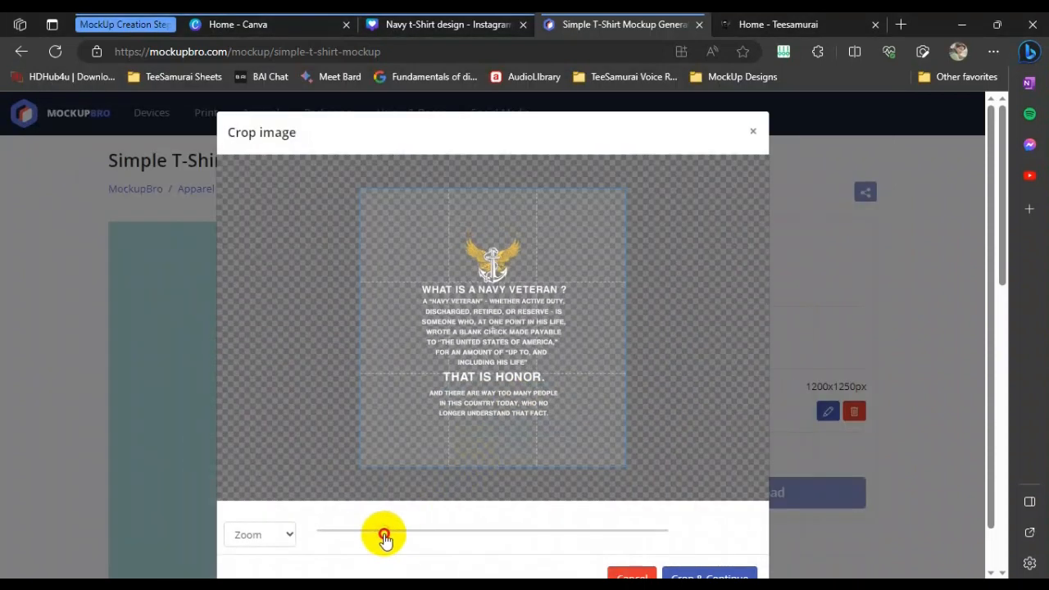
drag(502, 411, 495, 402)
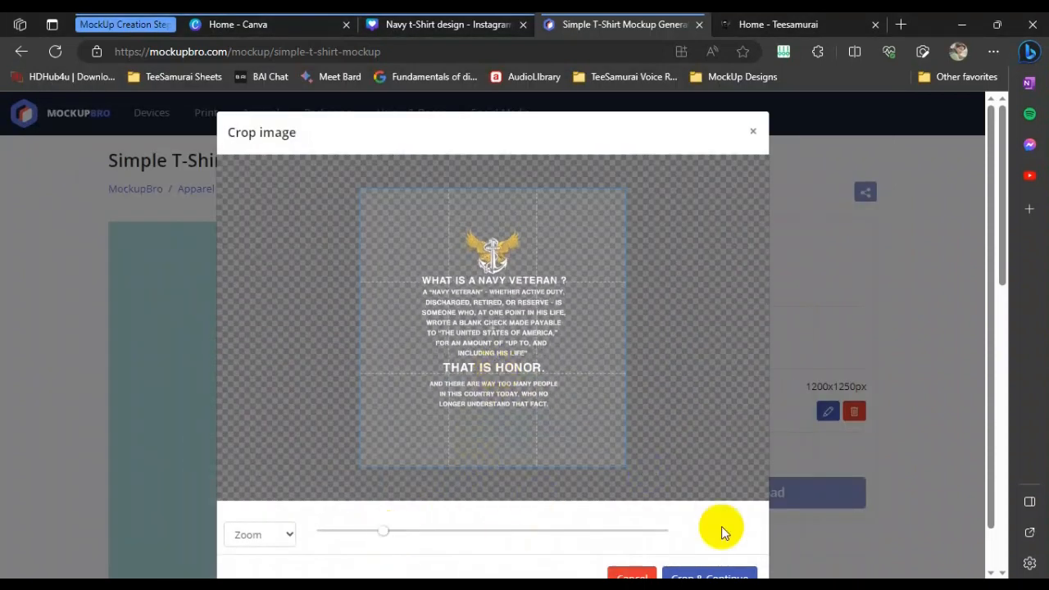
click(709, 573)
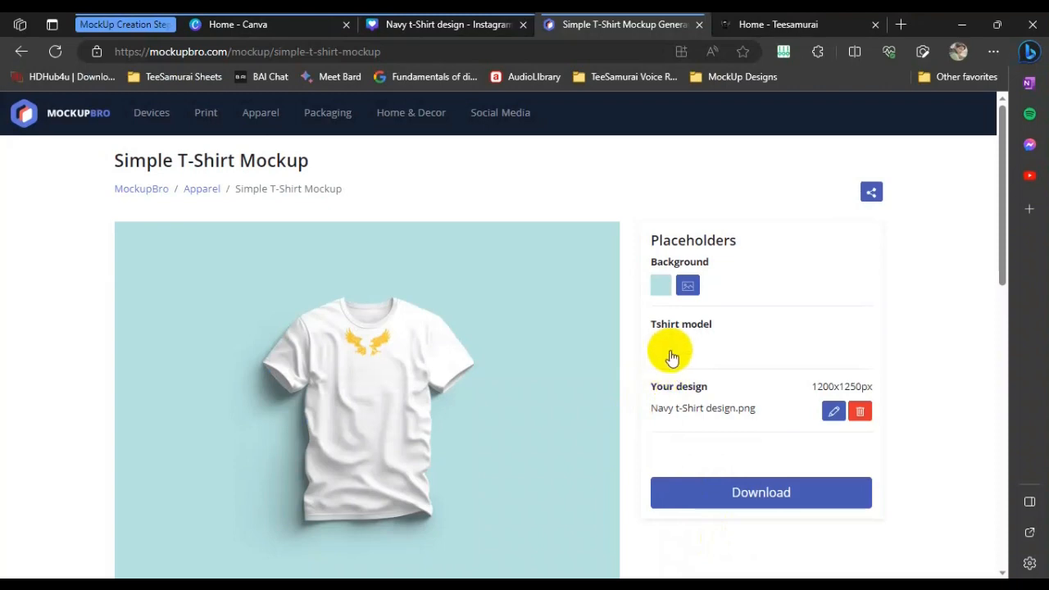
Set the T-shirt model colour to black
click(665, 350)
drag(664, 438, 647, 445)
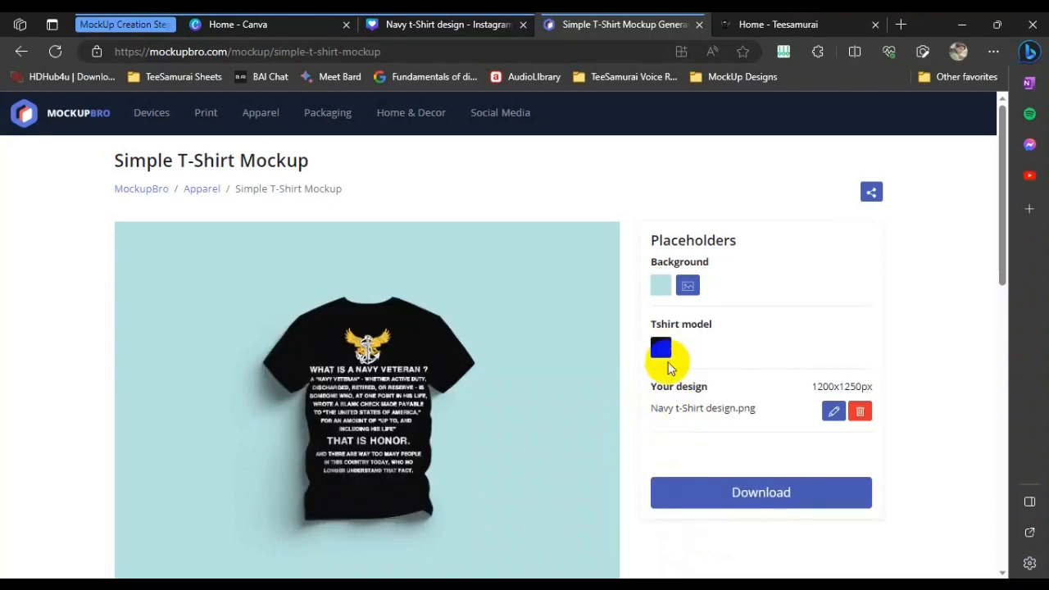
Reopen the design crop, shrink the design a little more, move it up, and apply the crop
click(833, 411)
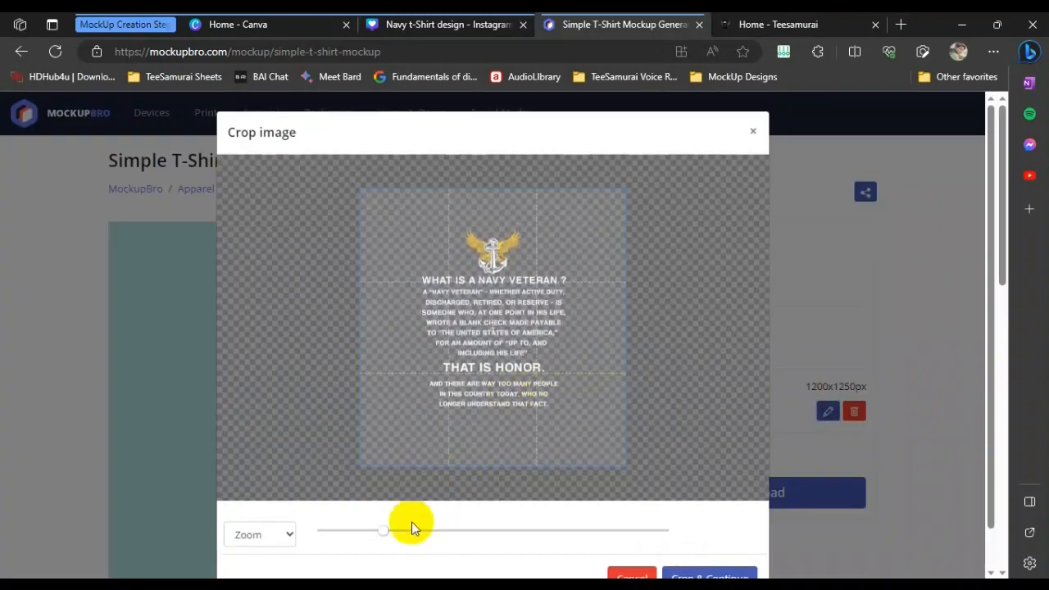
drag(379, 534, 372, 534)
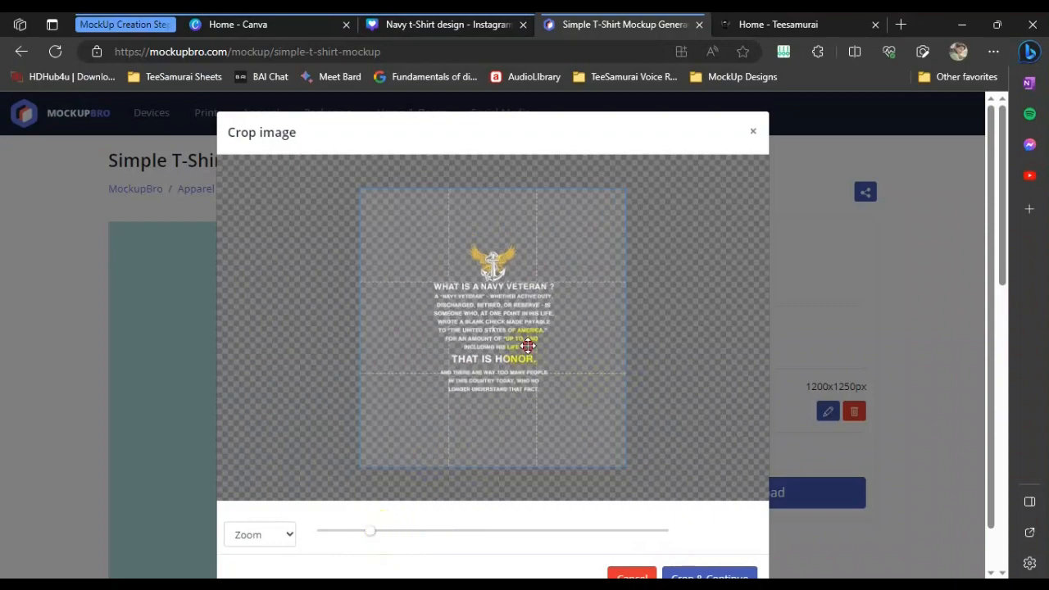
drag(528, 346, 519, 339)
click(702, 569)
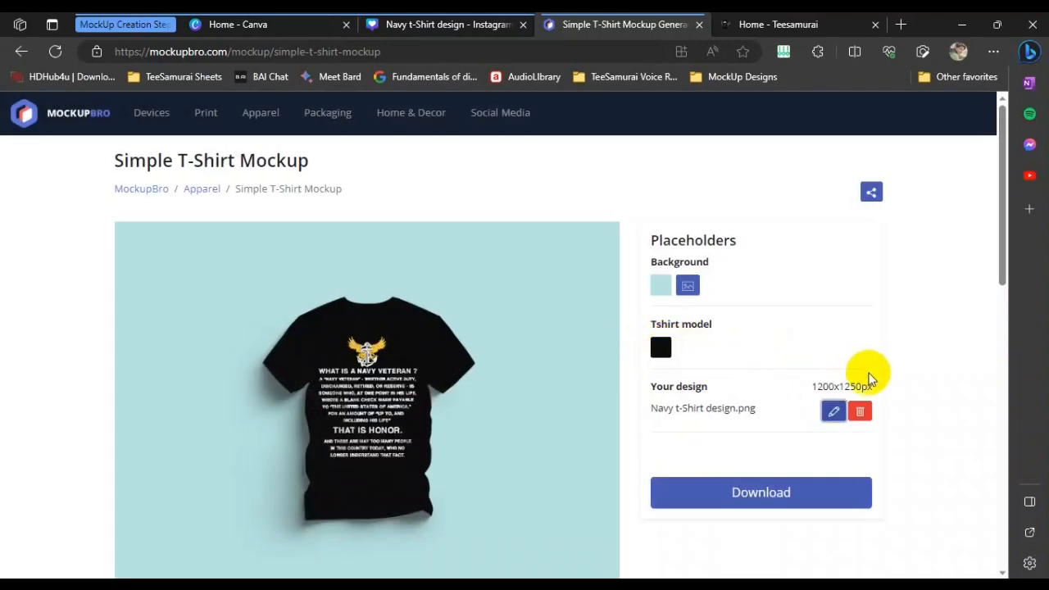
click(832, 411)
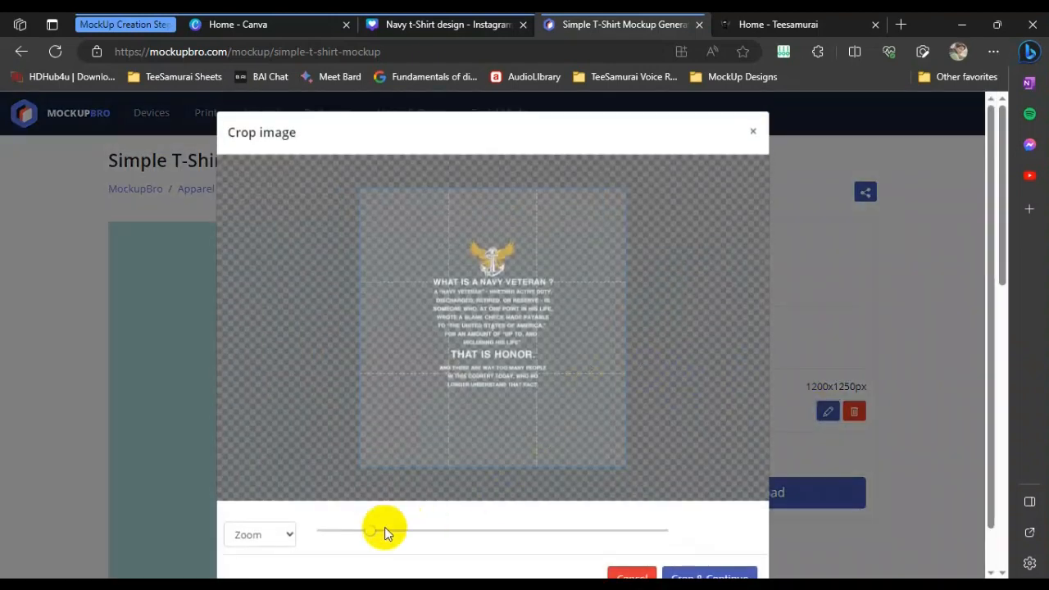
drag(373, 534, 374, 535)
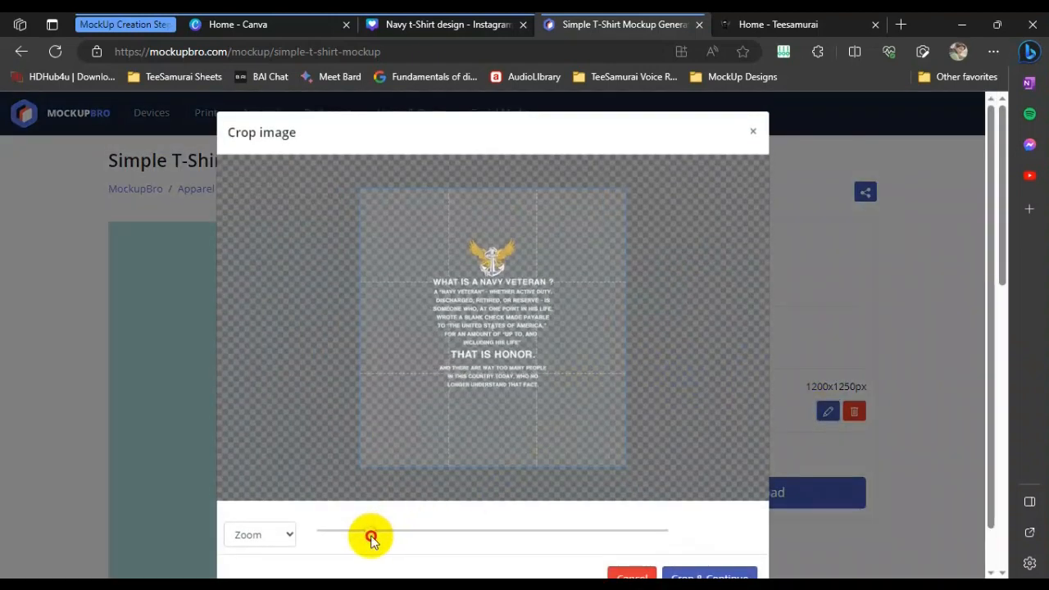
click(697, 571)
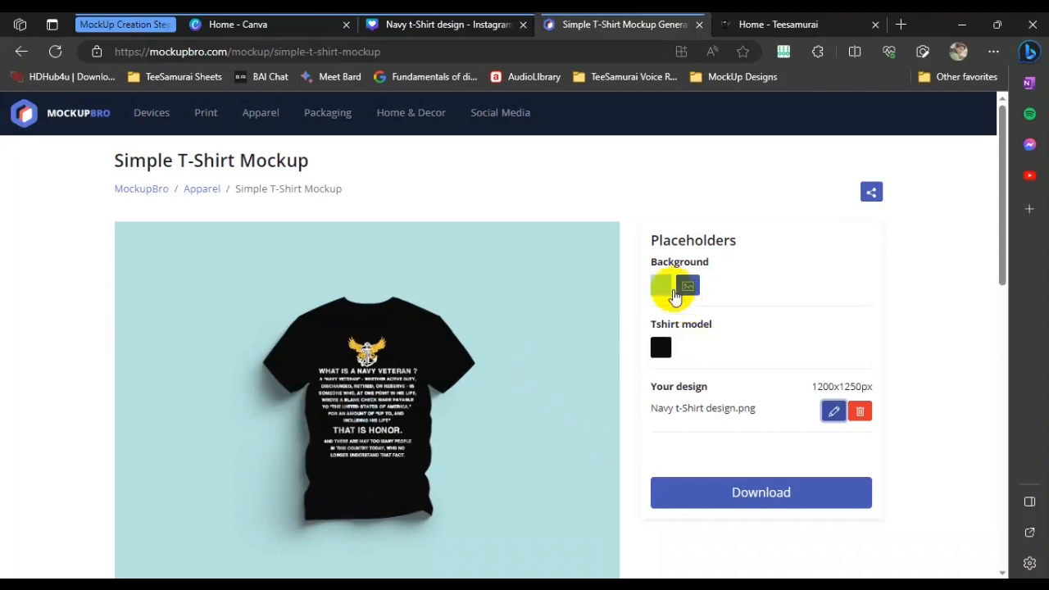
Set the background to the colourful diagonal wood-plank image from Unsplash
click(688, 287)
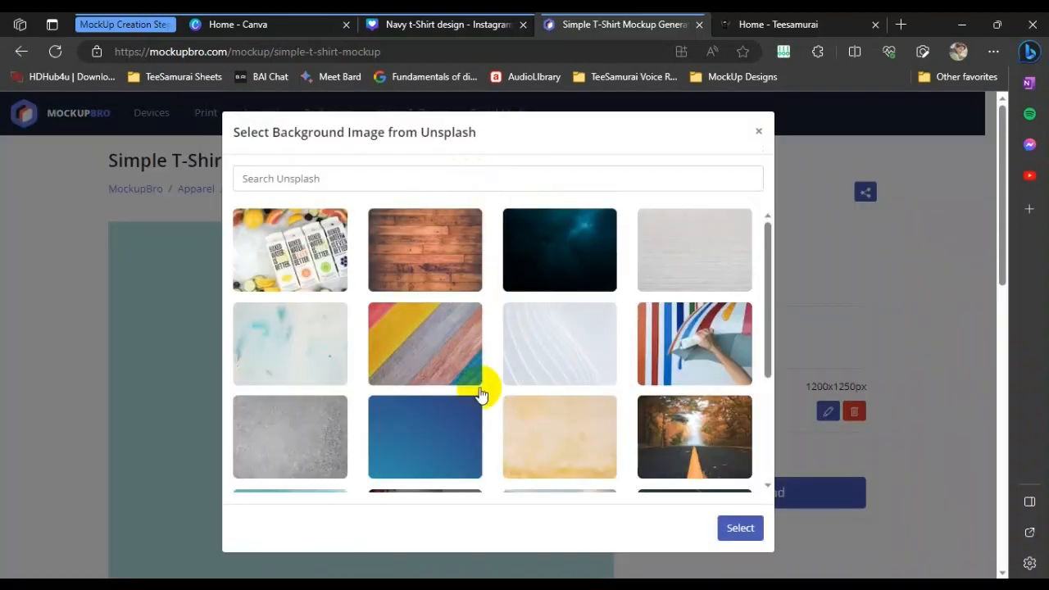
click(466, 349)
click(735, 531)
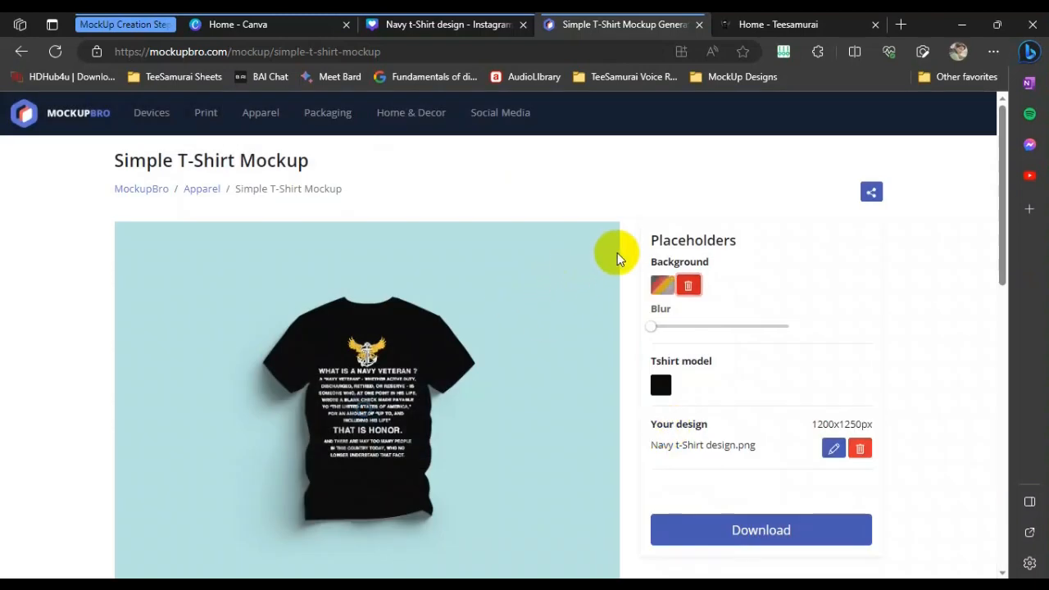
Add a slight blur to the background image
scroll(619, 256, down, 1)
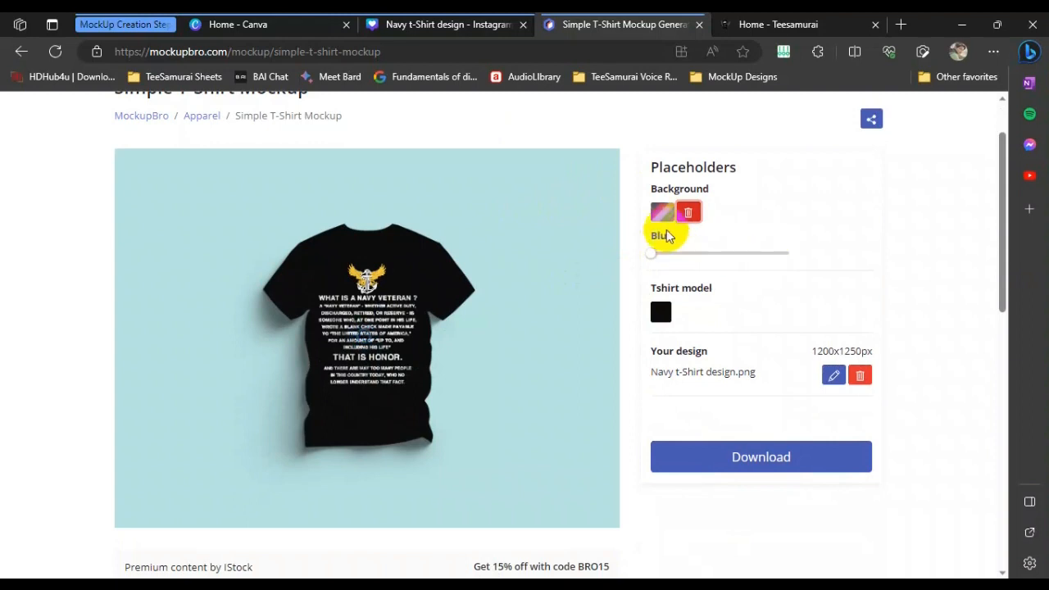
click(691, 214)
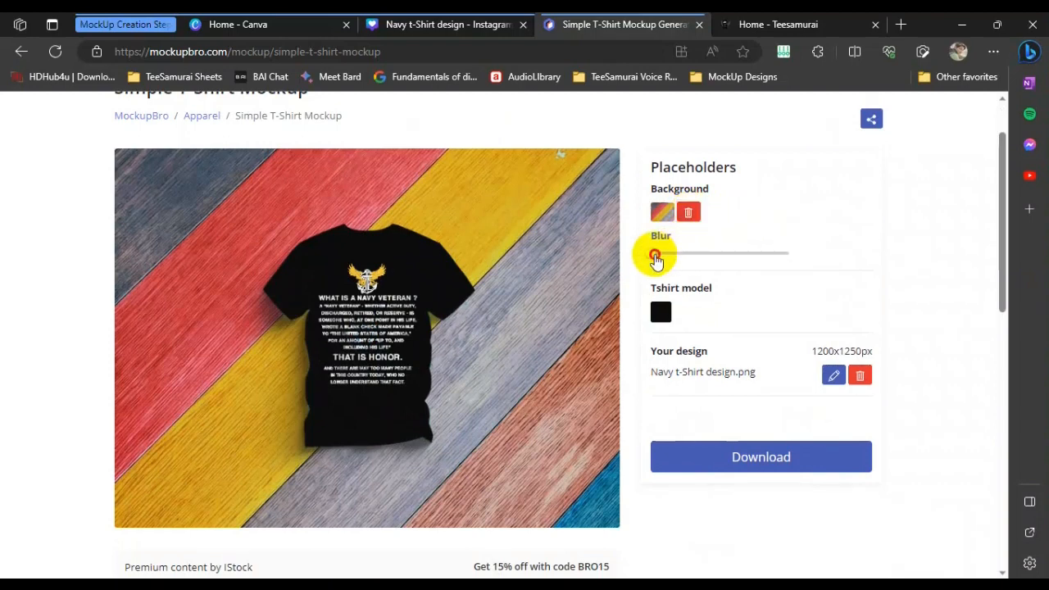
drag(653, 253, 692, 253)
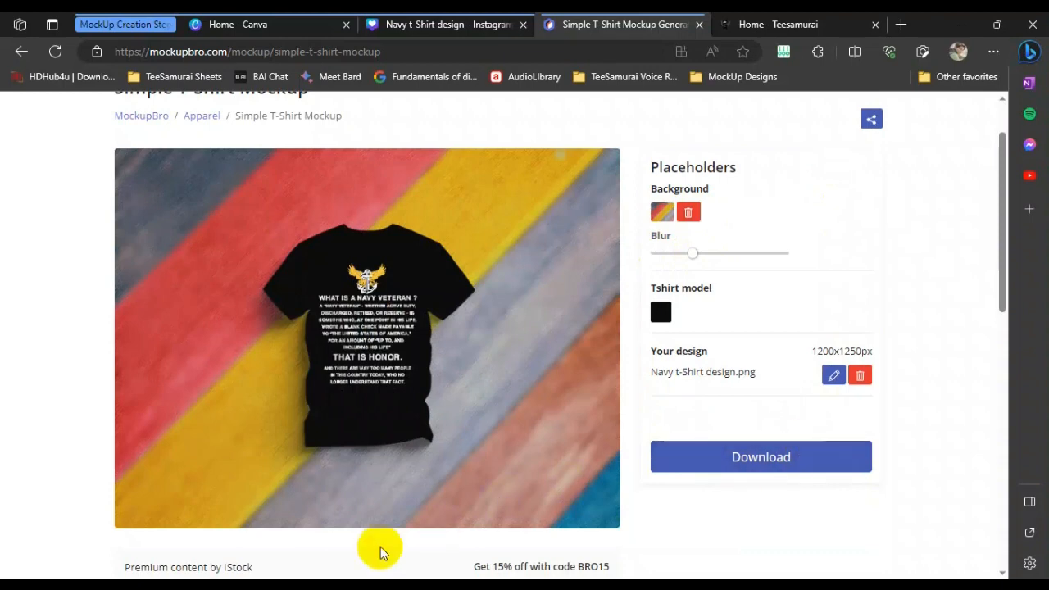
Review the background instructions in the notes
click(334, 583)
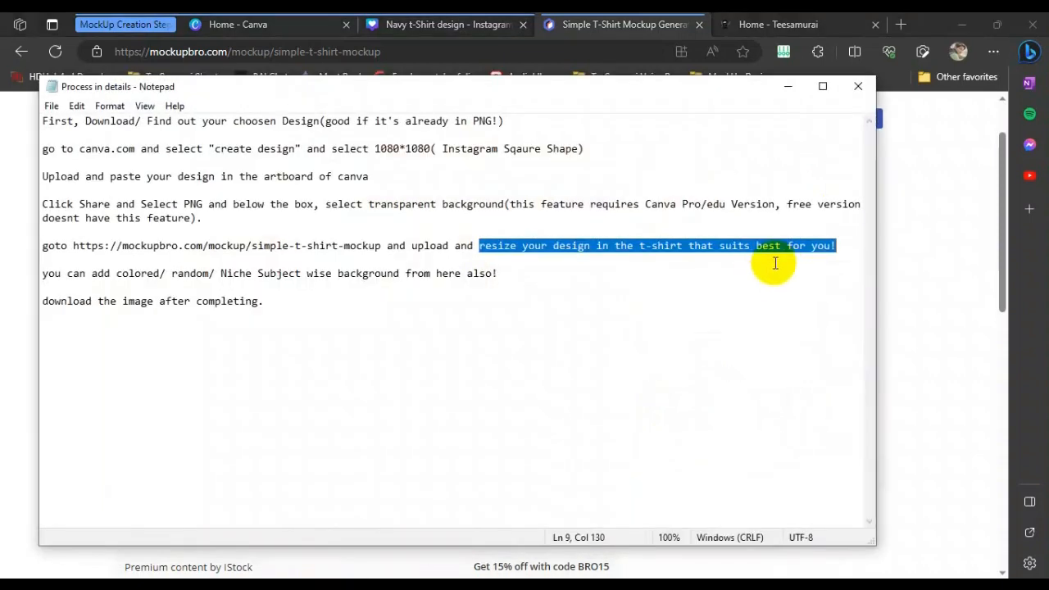
click(434, 261)
drag(516, 274, 117, 276)
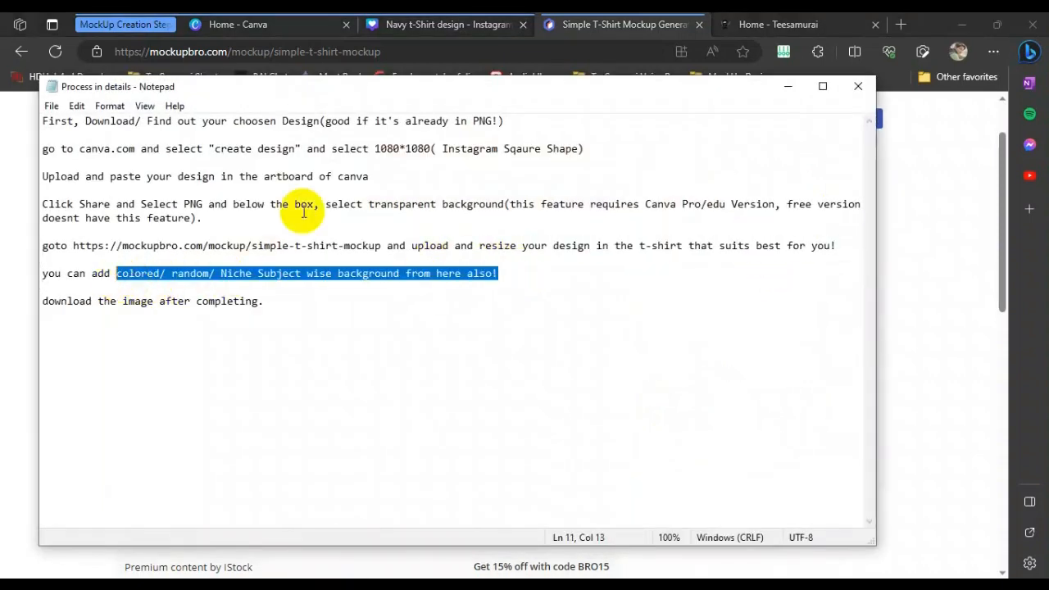
click(788, 86)
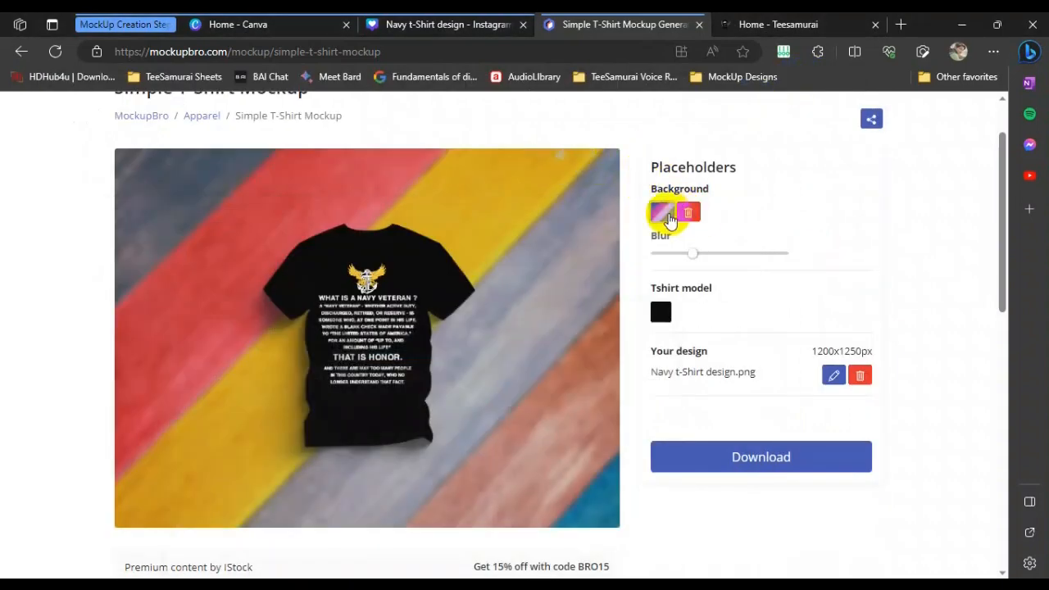
Replace the background with the first Unsplash image found by searching for navy
click(686, 214)
click(660, 213)
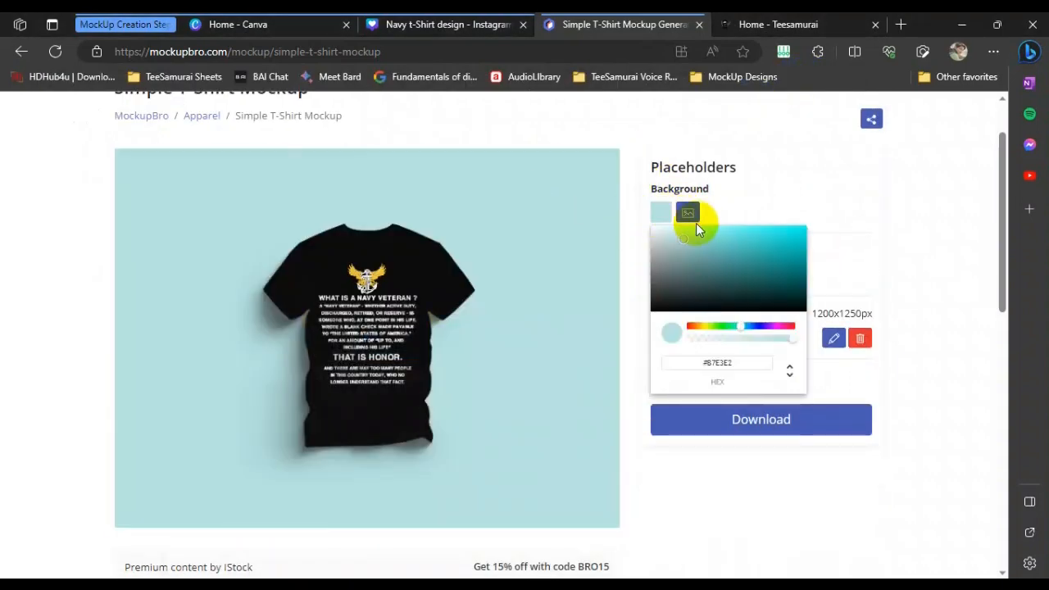
click(684, 212)
click(529, 177)
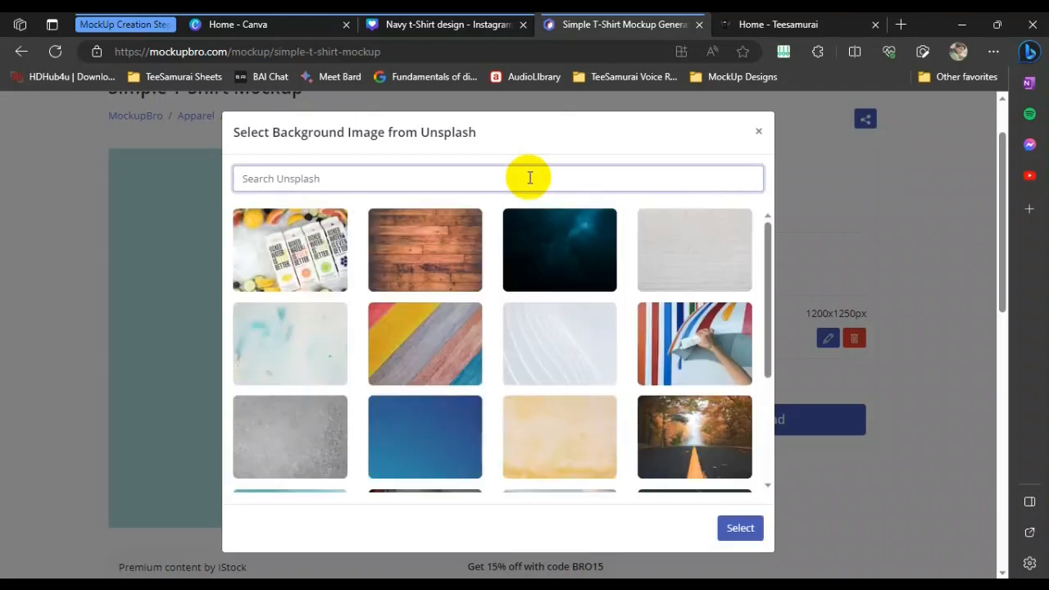
key(Return)
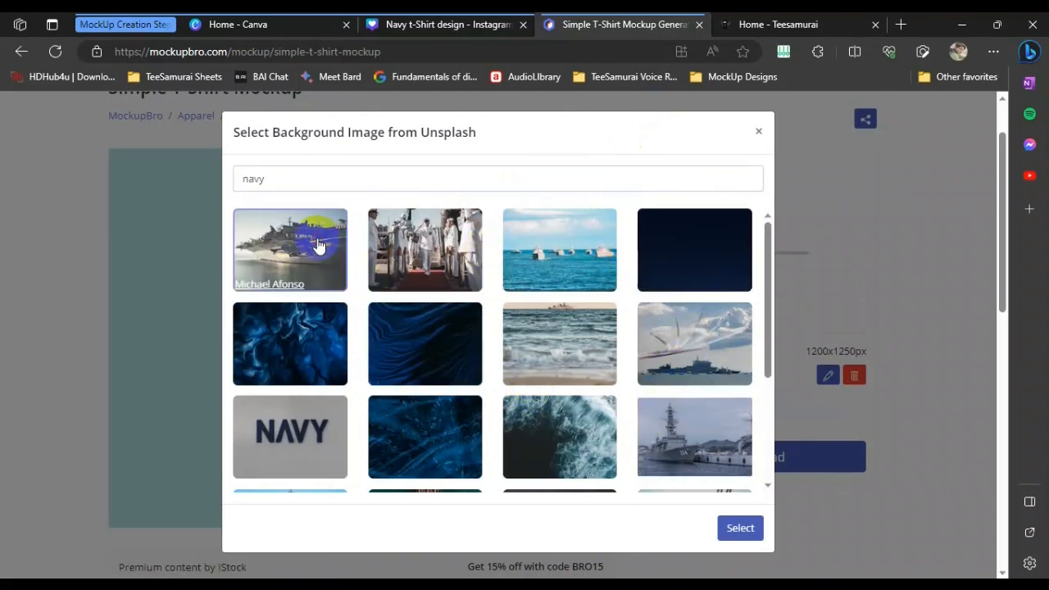
click(743, 527)
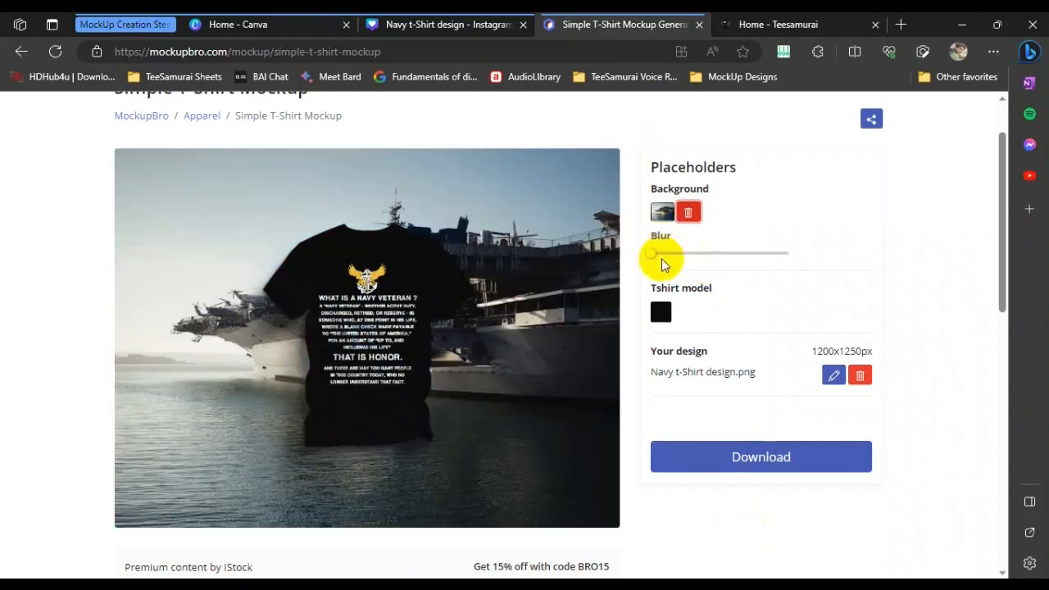
Increase the background blur to about the middle of its range and download the mockup
drag(664, 258, 744, 254)
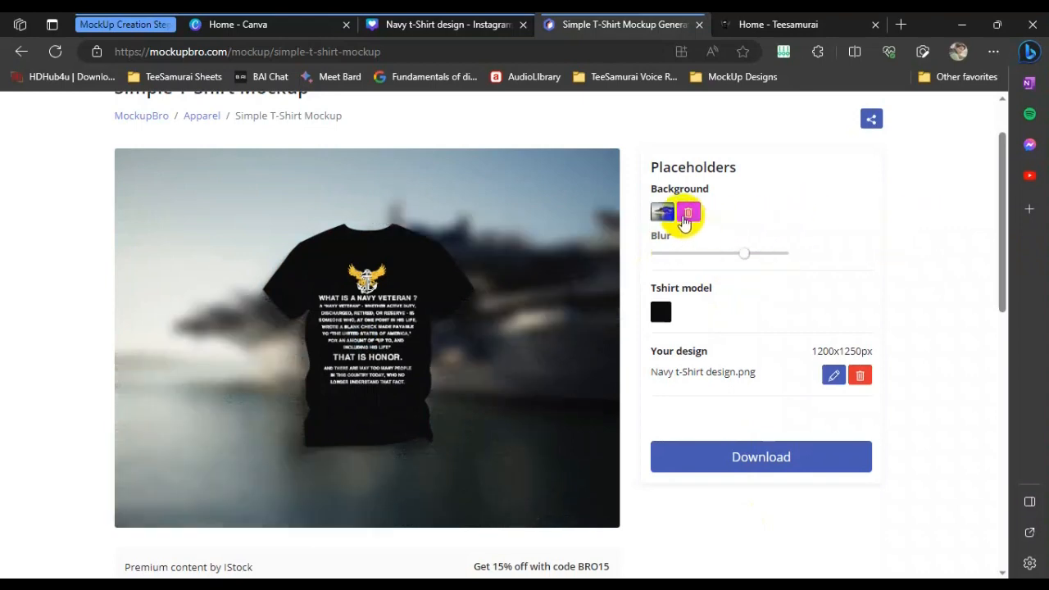
click(758, 450)
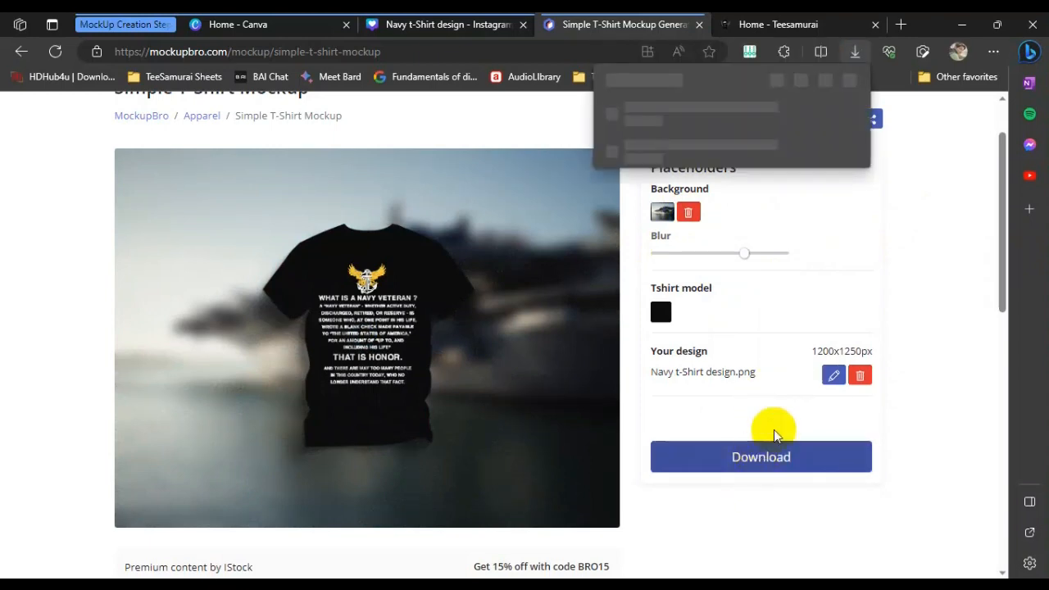
Open the downloaded mockup image from the Downloads folder and inspect it full-size
click(803, 113)
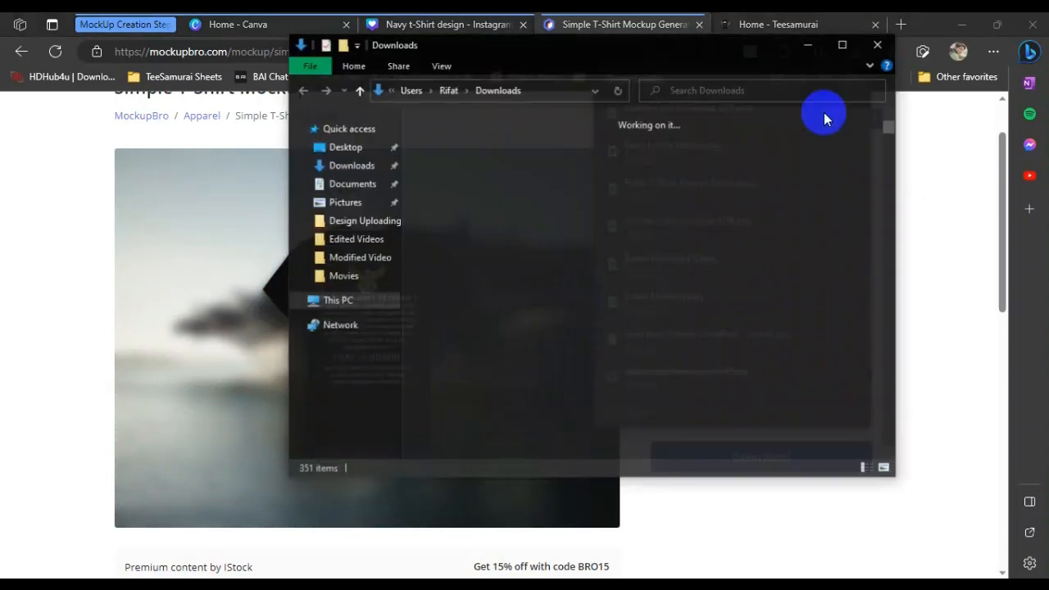
double_click(514, 224)
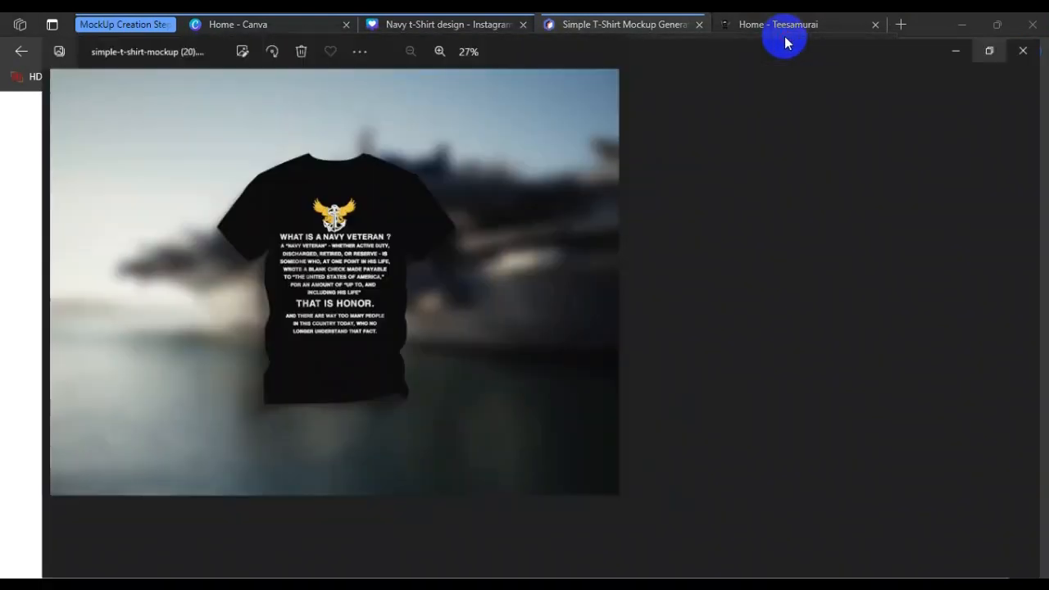
click(785, 41)
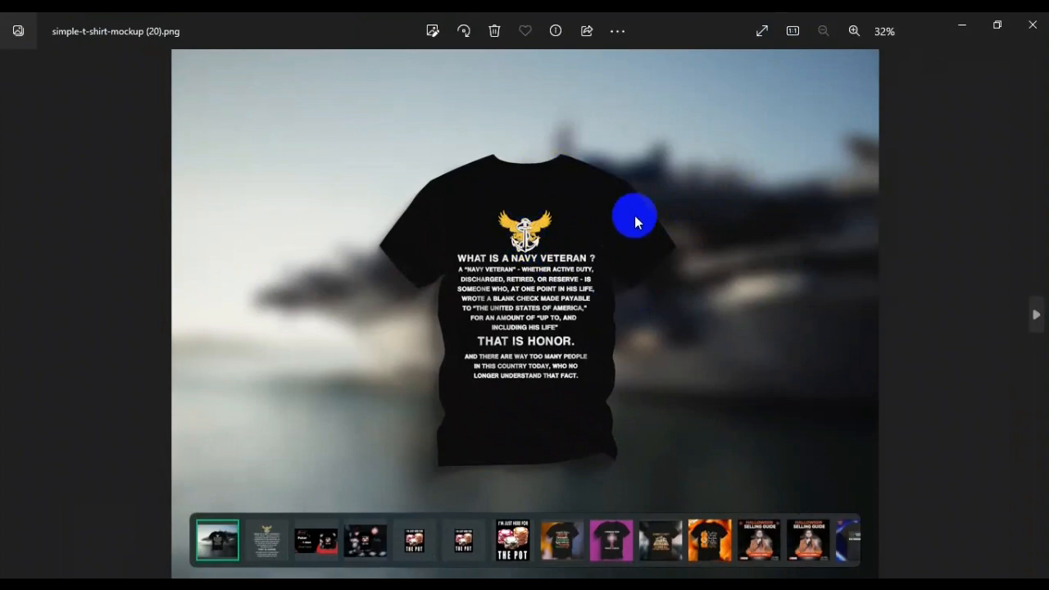
scroll(572, 233, up, 3)
drag(608, 295, 730, 237)
scroll(655, 240, down, 3)
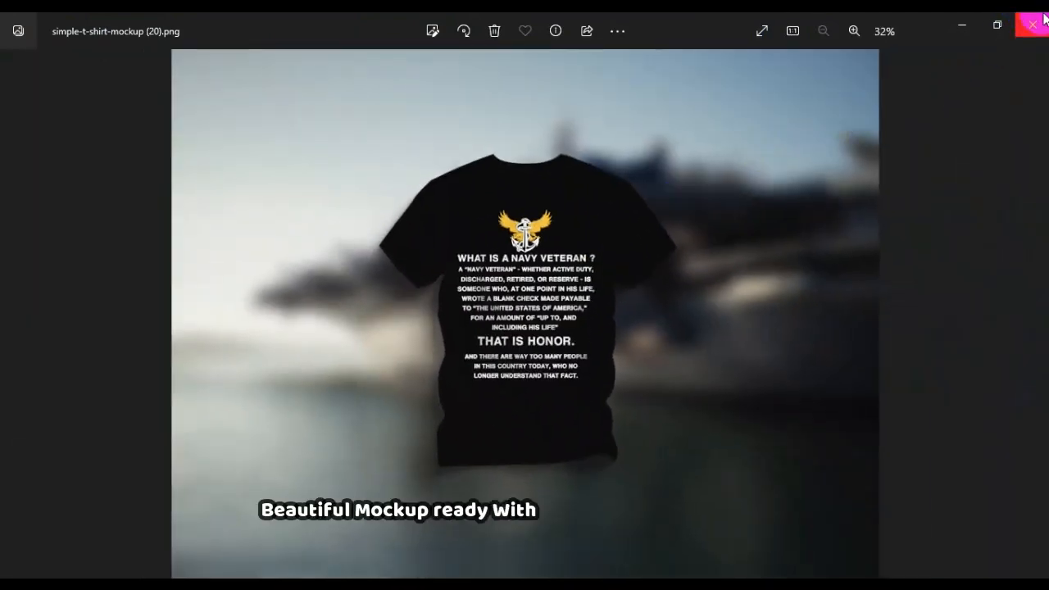
Review the final download instruction in the notes
key(alt+Tab)
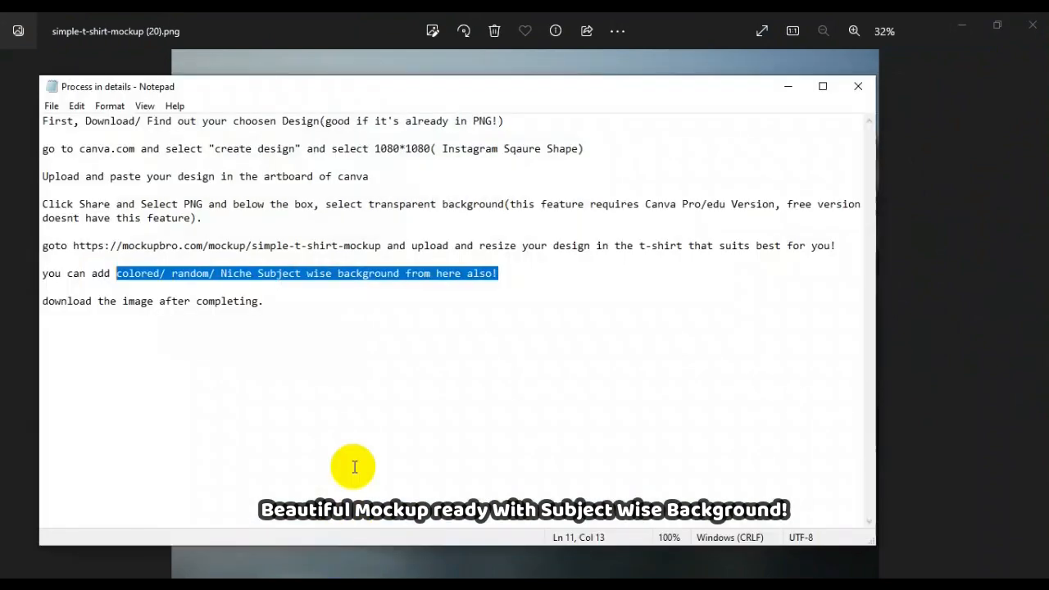
click(222, 335)
drag(263, 301, 19, 304)
click(279, 303)
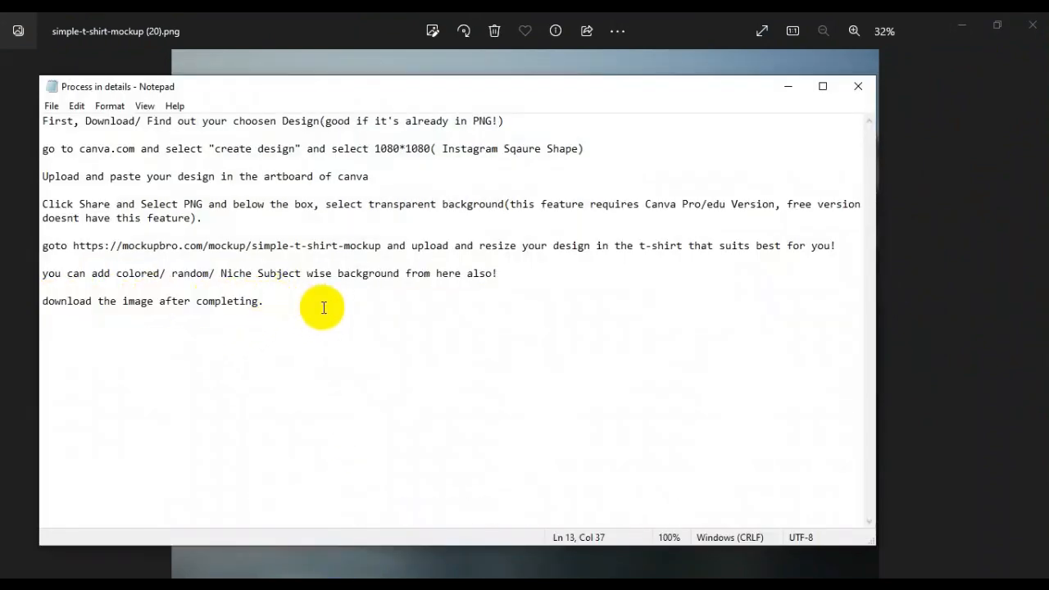
click(792, 86)
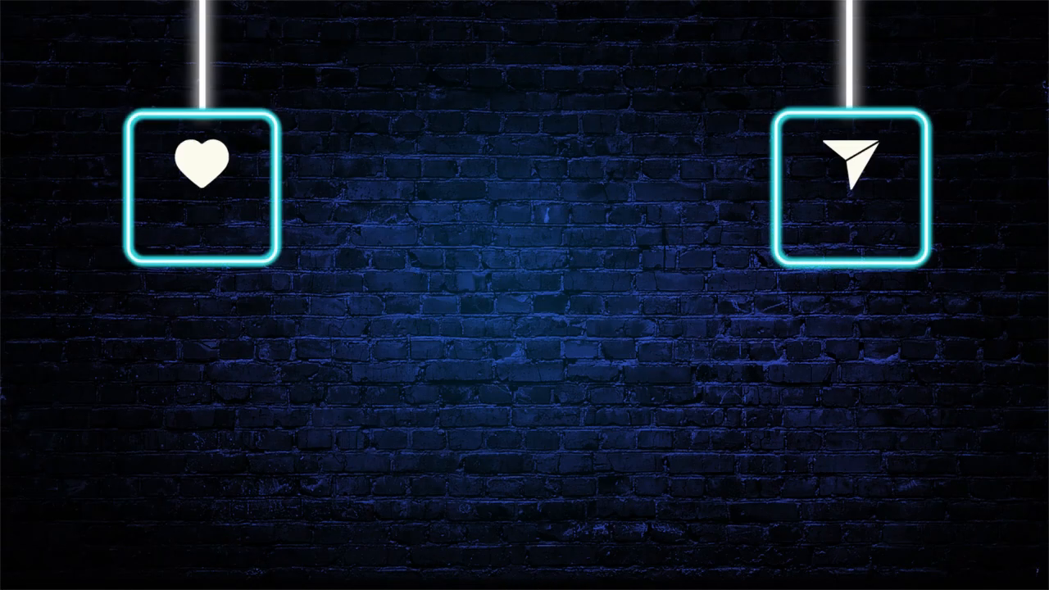